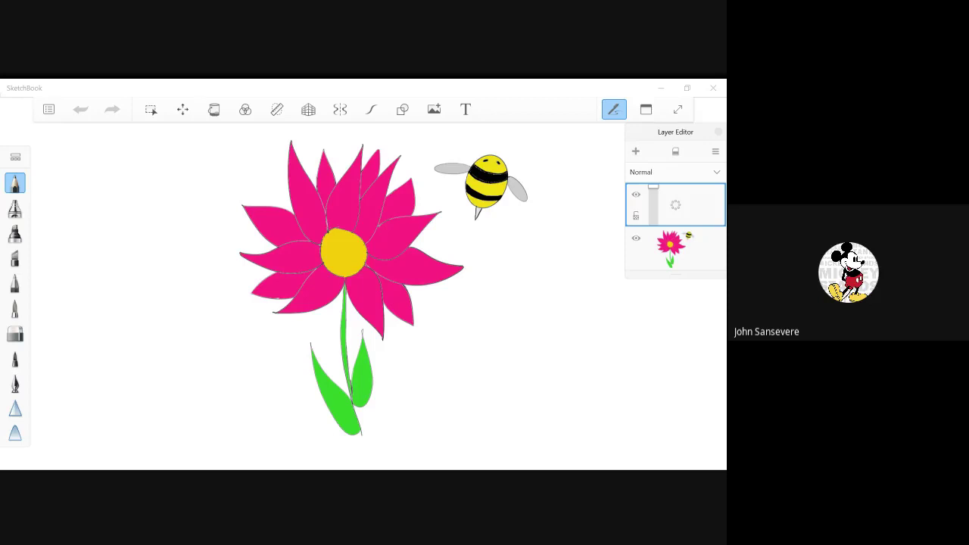
Step: Start a new sketch and draw a smooth circle for the flower's centre using Predictive Stroke
left_click(49, 109)
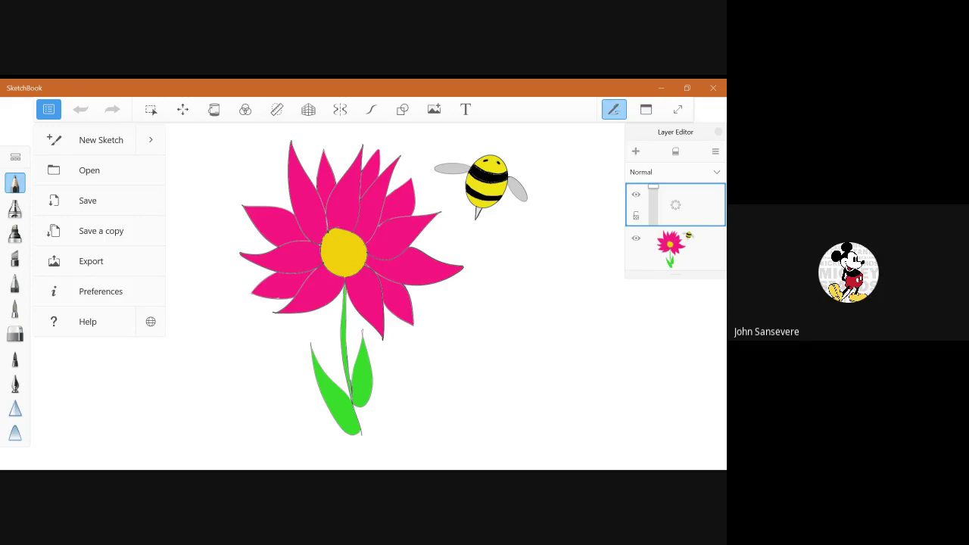
left_click(101, 139)
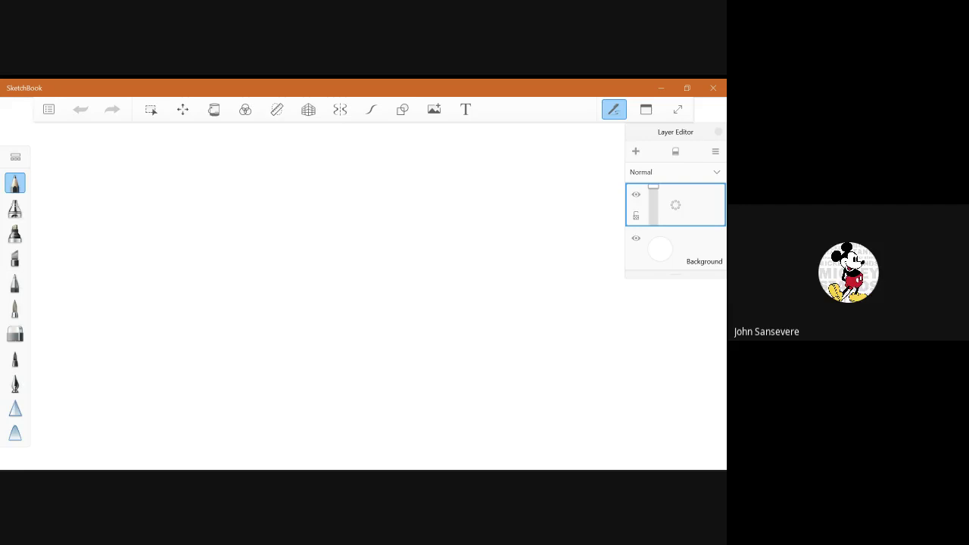
mouse_move(336, 189)
left_mouse_down()
mouse_move(318, 230)
mouse_move(332, 244)
mouse_move(368, 226)
mouse_move(368, 205)
mouse_move(333, 188)
left_mouse_up()
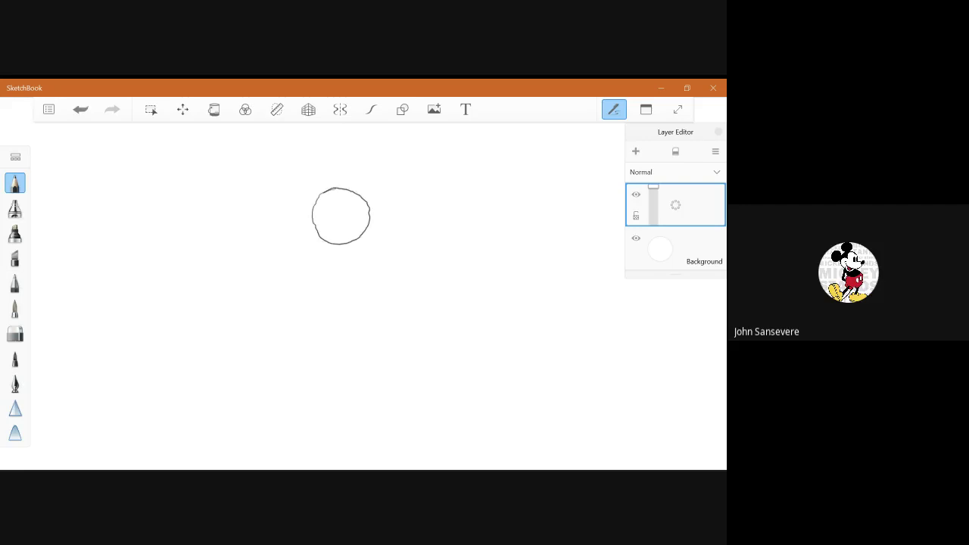
key("ctrl+z")
left_click(371, 109)
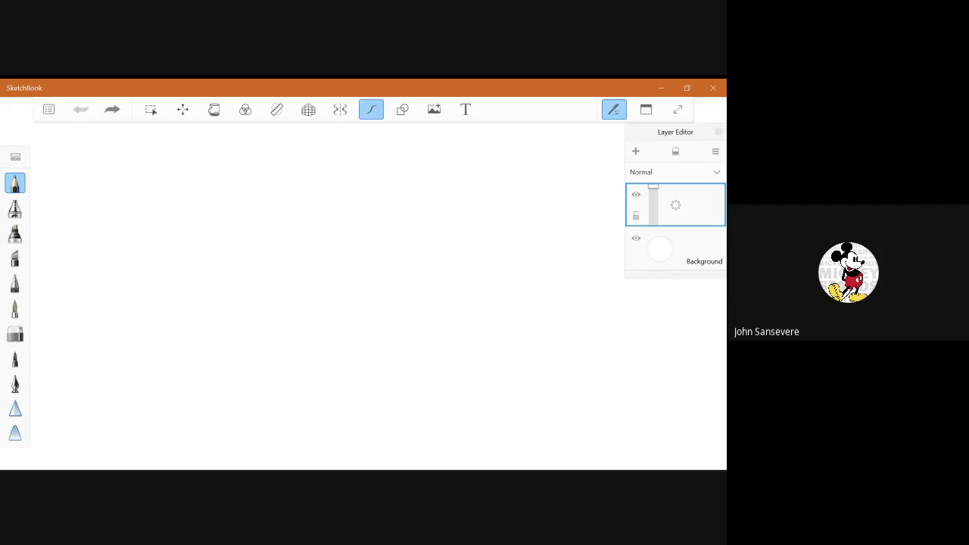
mouse_move(336, 191)
left_mouse_down()
mouse_move(310, 211)
mouse_move(347, 253)
mouse_move(356, 200)
mouse_move(326, 196)
left_mouse_up()
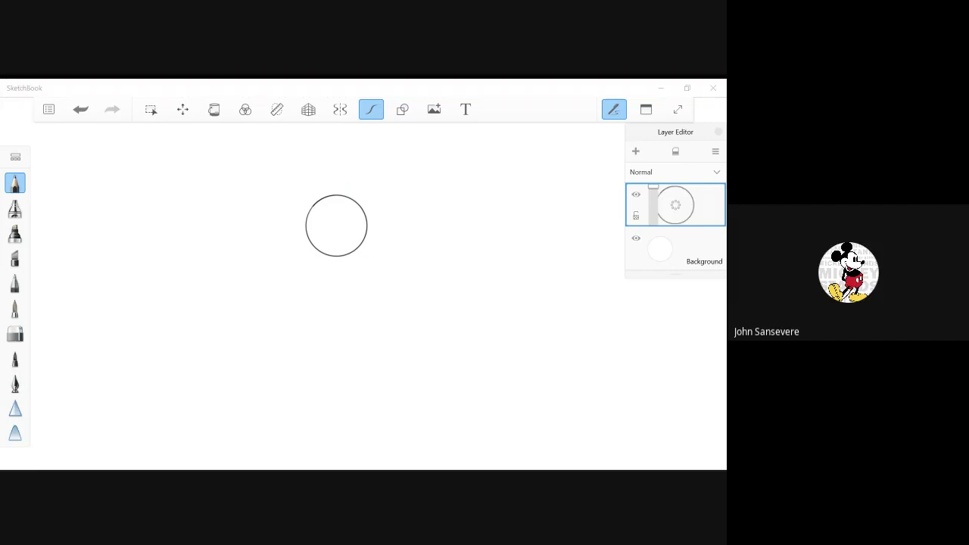
Step: Draw the first long upright petal rising from the top of the centre circle
left_click(385, 86)
left_click(330, 195)
mouse_move(328, 194)
left_mouse_down()
mouse_move(319, 140)
mouse_move(331, 122)
left_mouse_up()
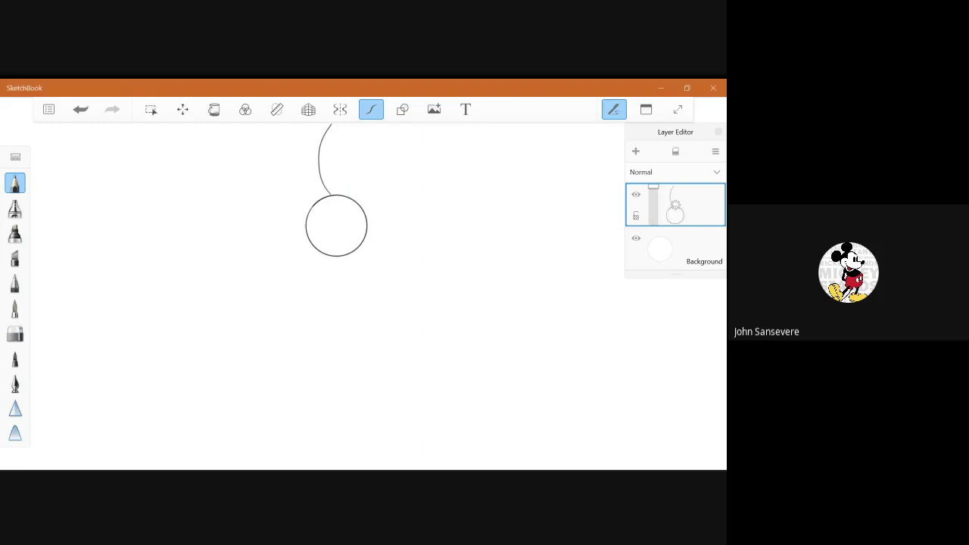
mouse_move(422, 260)
left_mouse_down()
mouse_move(379, 297)
mouse_move(469, 375)
left_mouse_up()
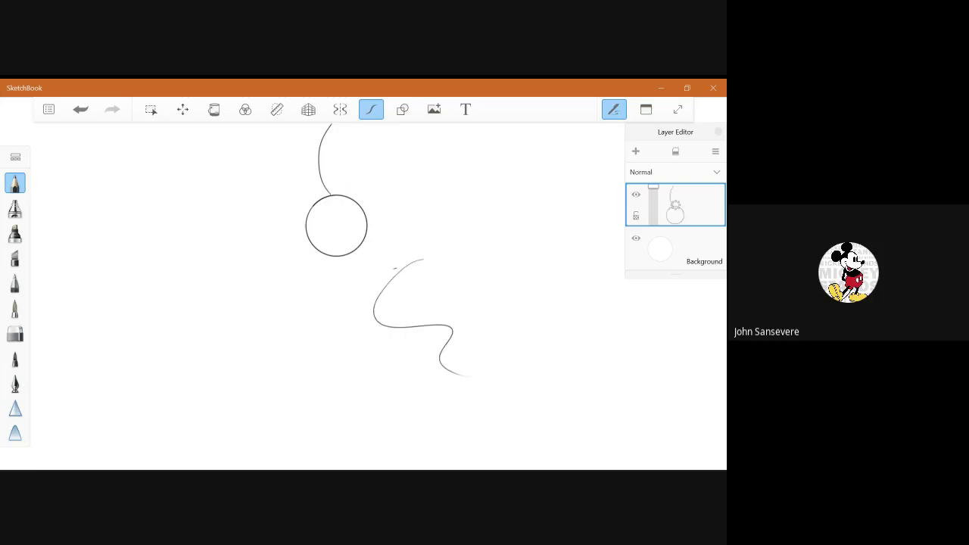
key("ctrl+z")
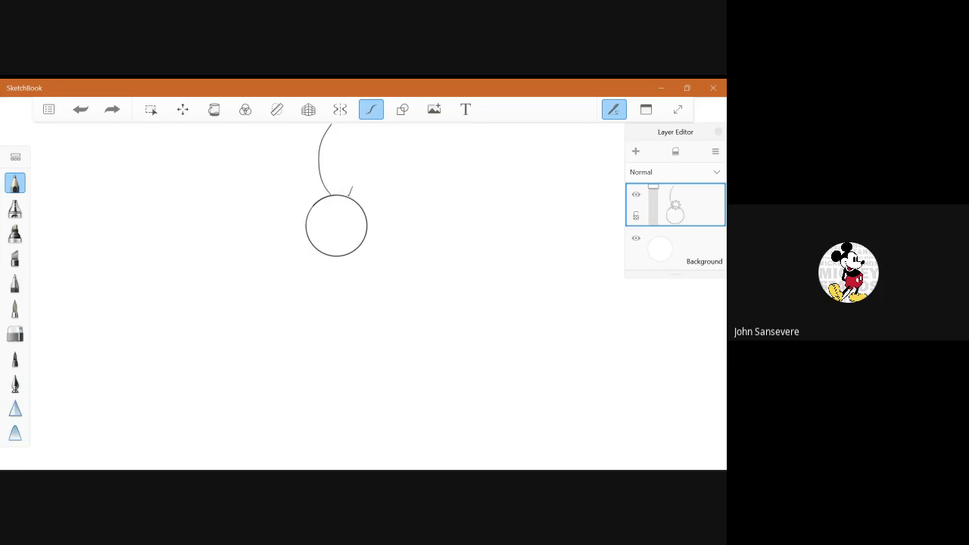
mouse_move(351, 187)
left_mouse_down()
mouse_move(346, 141)
mouse_move(334, 123)
left_mouse_up()
key("ctrl+z")
mouse_move(351, 185)
left_mouse_down()
mouse_move(345, 136)
mouse_move(333, 124)
left_mouse_up()
Step: Draw five more oval petals around the right side of the centre circle, from upper right to lower right
mouse_move(349, 190)
left_mouse_down()
mouse_move(352, 173)
mouse_move(400, 133)
mouse_move(380, 192)
mouse_move(359, 203)
left_mouse_up()
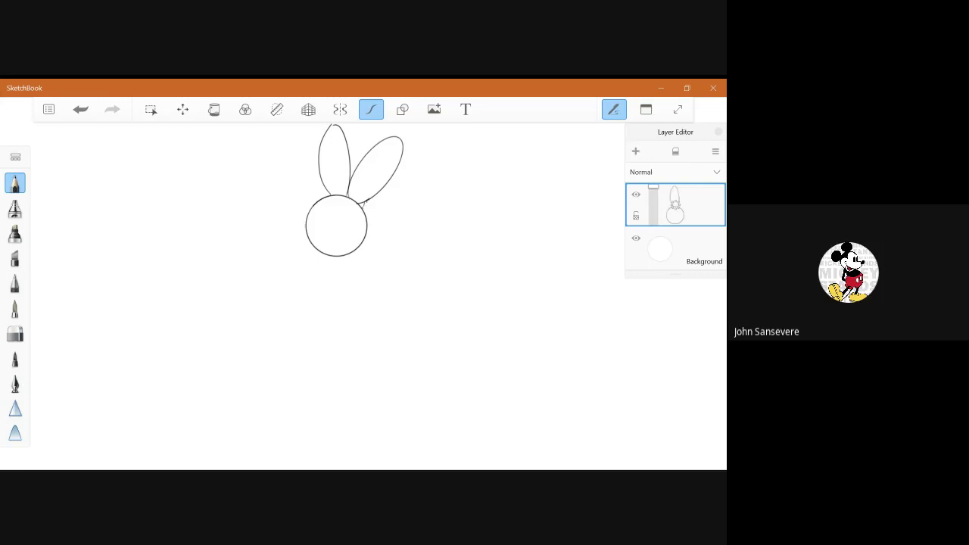
mouse_move(366, 201)
left_mouse_down()
mouse_move(426, 165)
mouse_move(431, 181)
mouse_move(395, 210)
mouse_move(366, 216)
left_mouse_up()
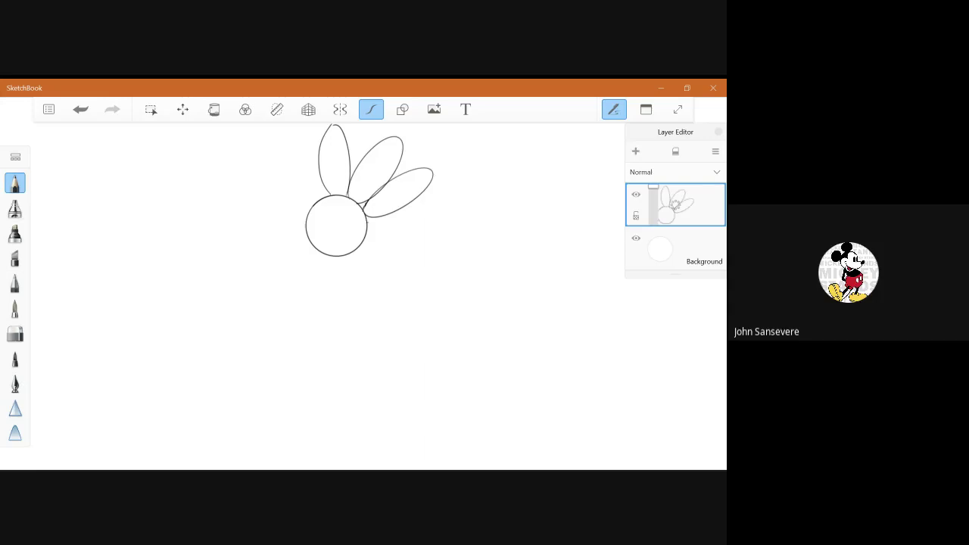
mouse_move(367, 221)
left_mouse_down()
mouse_move(442, 213)
mouse_move(415, 238)
mouse_move(368, 238)
left_mouse_up()
mouse_move(367, 234)
left_mouse_down()
mouse_move(430, 259)
mouse_move(421, 273)
mouse_move(368, 256)
mouse_move(409, 298)
mouse_move(355, 271)
mouse_move(349, 253)
left_mouse_up()
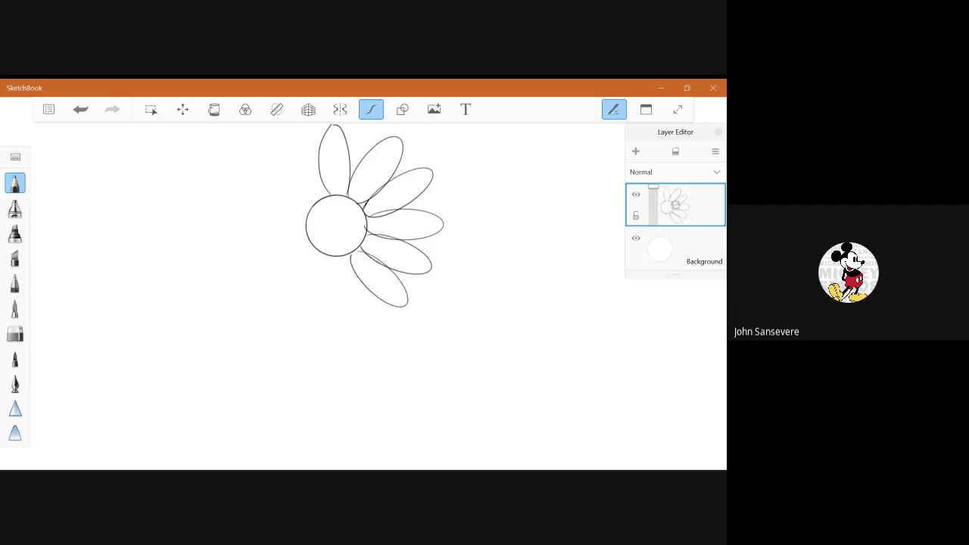
Step: Draw three petals below the centre circle, undoing and redrawing the two at its lower left
mouse_move(344, 253)
left_mouse_down()
mouse_move(359, 322)
mouse_move(340, 313)
mouse_move(328, 253)
mouse_move(327, 289)
mouse_move(306, 319)
mouse_move(298, 272)
mouse_move(311, 248)
mouse_move(270, 276)
mouse_move(254, 271)
mouse_move(309, 235)
left_mouse_up()
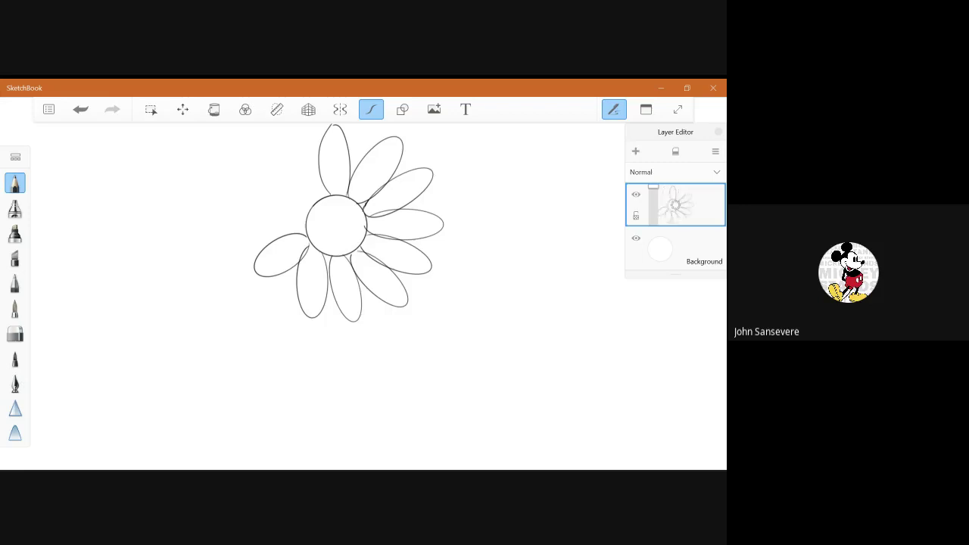
key("ctrl+z")
key("ctrl+z")
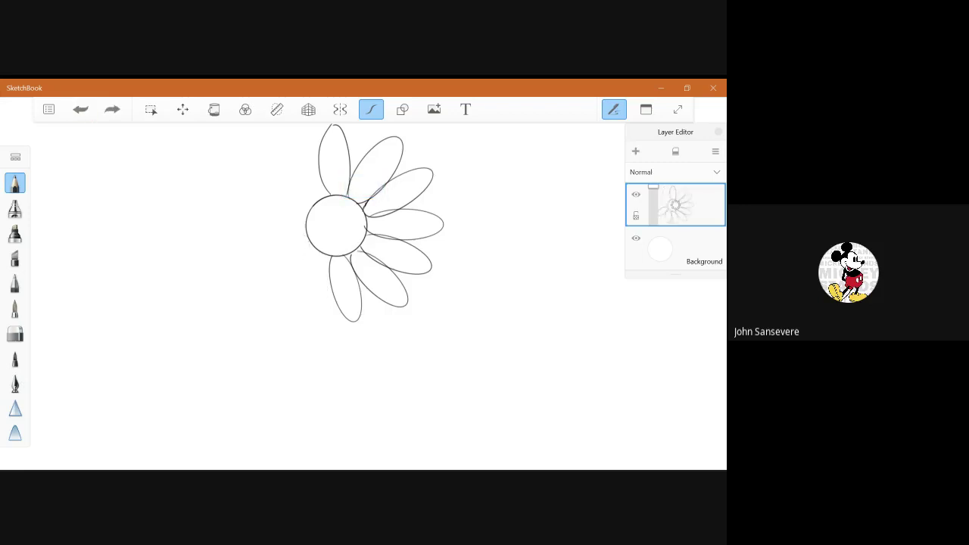
mouse_move(330, 256)
left_mouse_down()
mouse_move(325, 292)
mouse_move(308, 314)
mouse_move(302, 277)
mouse_move(325, 251)
mouse_move(271, 293)
mouse_move(284, 255)
mouse_move(306, 238)
left_mouse_up()
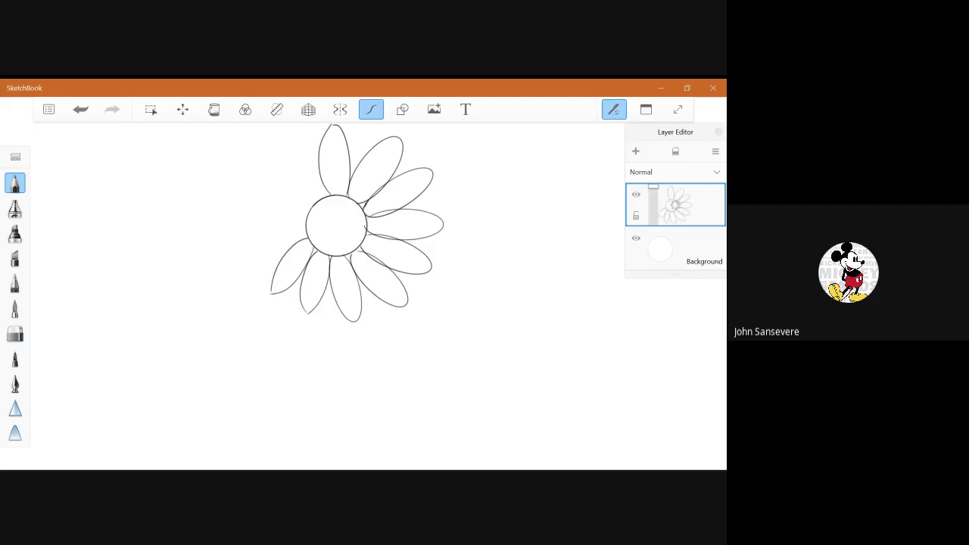
Step: Draw the four remaining petals around the left side of the centre circle to complete the flower head
mouse_move(310, 201)
left_mouse_down()
mouse_move(294, 184)
mouse_move(283, 141)
left_mouse_up()
left_click_drag(312, 164, 284, 140)
mouse_move(310, 203)
left_mouse_down()
mouse_move(250, 160)
mouse_move(271, 199)
mouse_move(308, 213)
mouse_move(236, 198)
mouse_move(277, 227)
mouse_move(306, 231)
mouse_move(236, 241)
mouse_move(299, 249)
mouse_move(307, 240)
left_mouse_up()
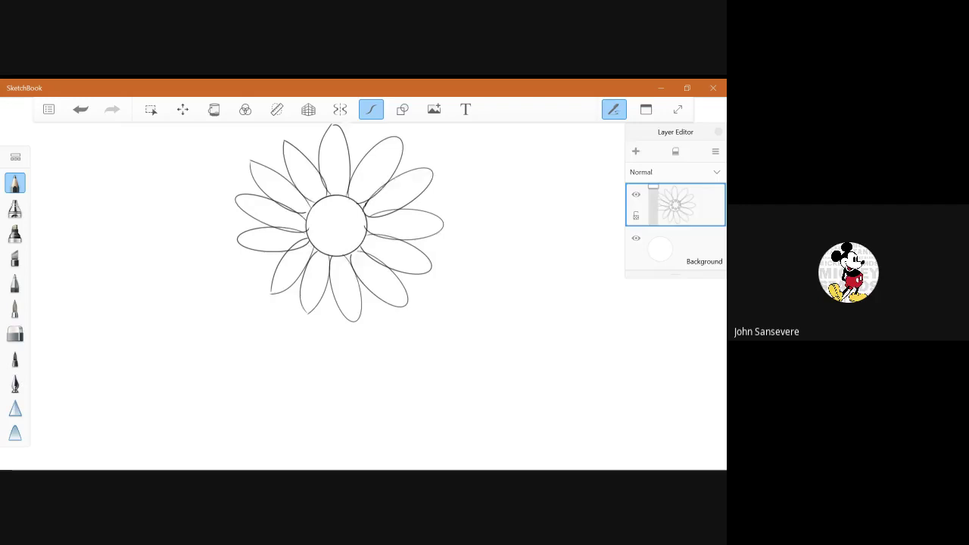
Step: Close the open gaps in the petal outlines at their tips and around the centre circle with short strokes
scroll(325, 312, "up", 5)
mouse_move(268, 322)
left_mouse_down()
mouse_move(276, 327)
mouse_move(256, 313)
left_mouse_up()
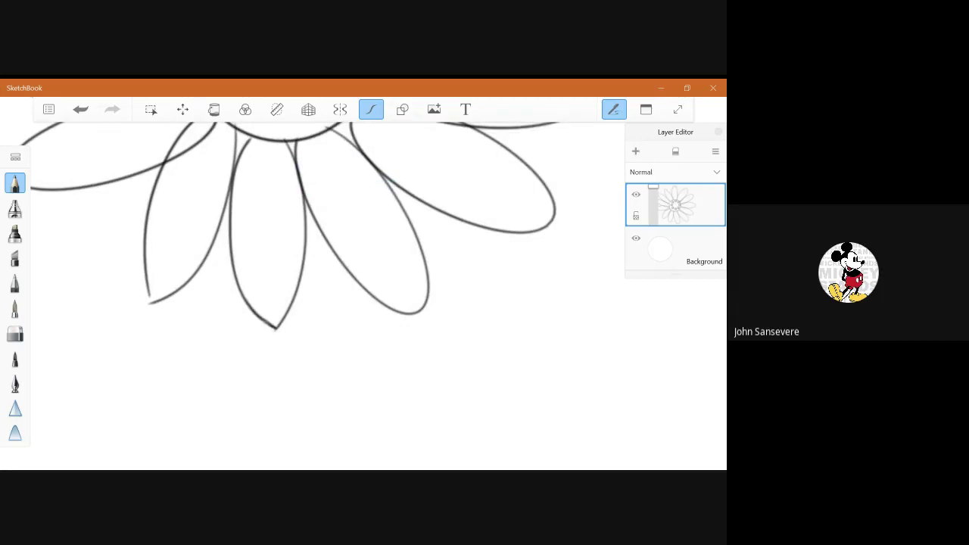
left_click_drag(148, 289, 153, 303)
scroll(318, 228, "down", 3)
scroll(318, 227, "up", 1)
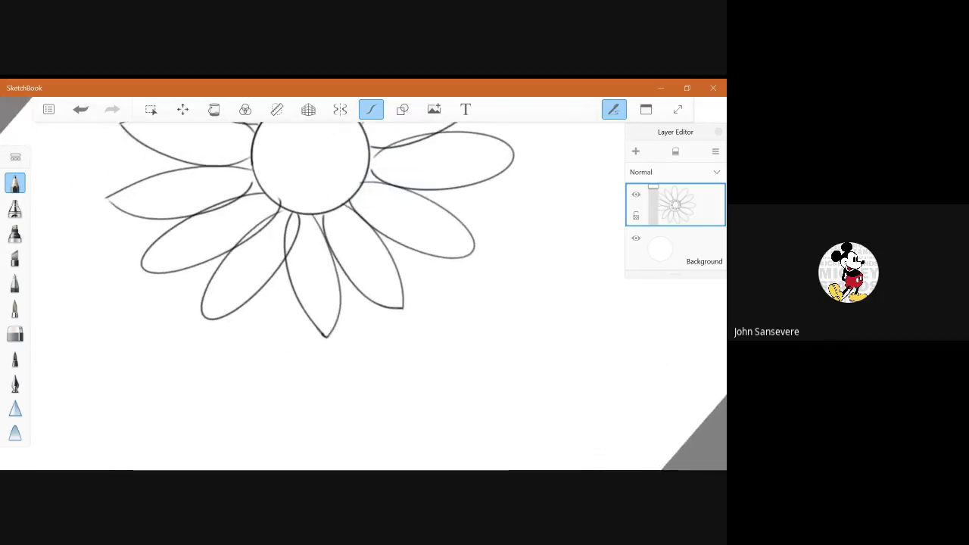
left_click_drag(112, 195, 107, 199)
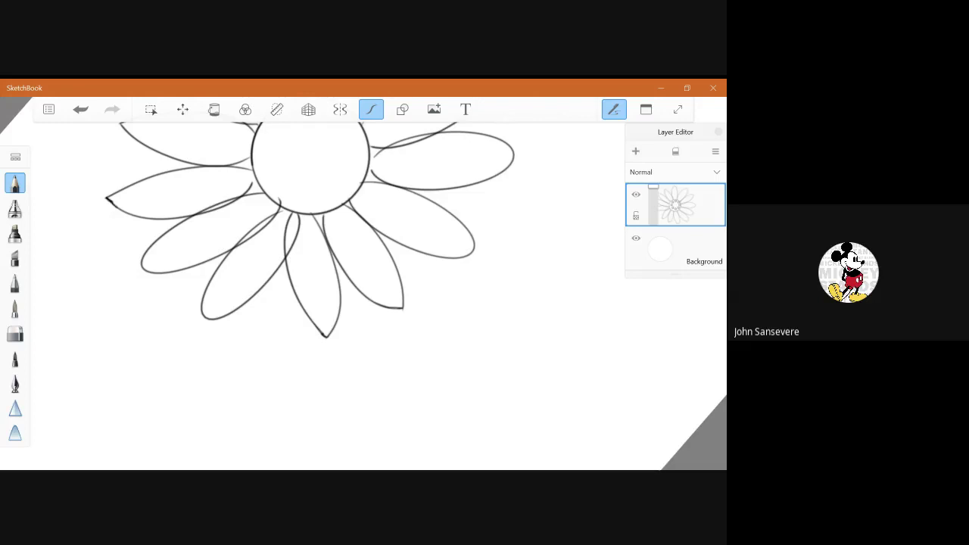
left_click_drag(252, 183, 248, 191)
left_click_drag(373, 164, 367, 175)
mouse_move(377, 168)
left_mouse_down()
mouse_move(368, 181)
mouse_move(376, 151)
mouse_move(392, 143)
left_mouse_up()
scroll(310, 228, "down", 3)
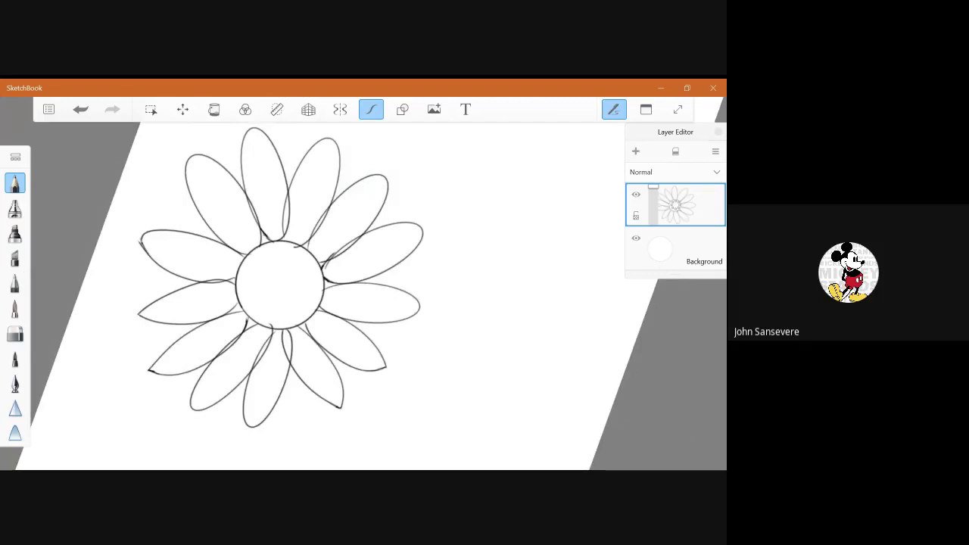
scroll(364, 283, "down", 4)
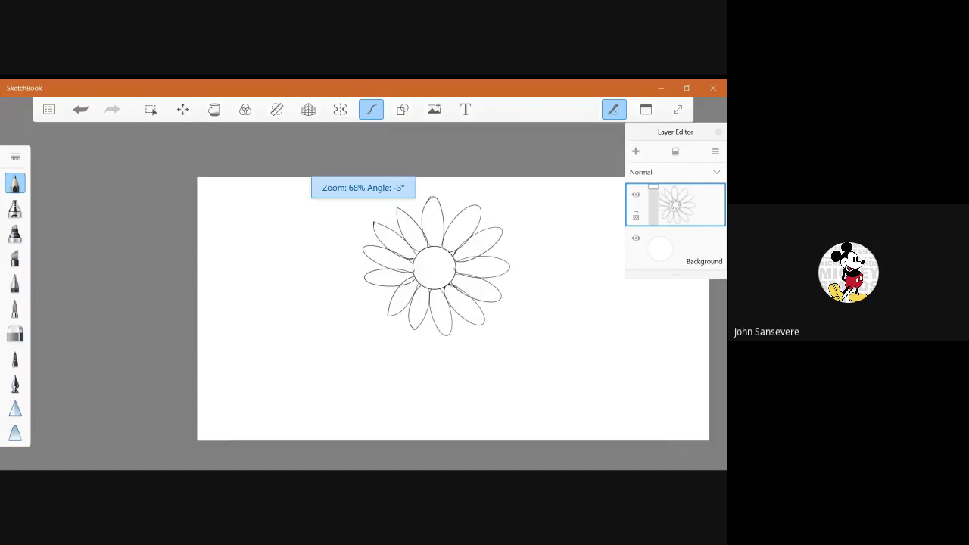
scroll(363, 283, "up", 1)
scroll(363, 284, "up", 1)
scroll(363, 284, "down", 1)
key("l")
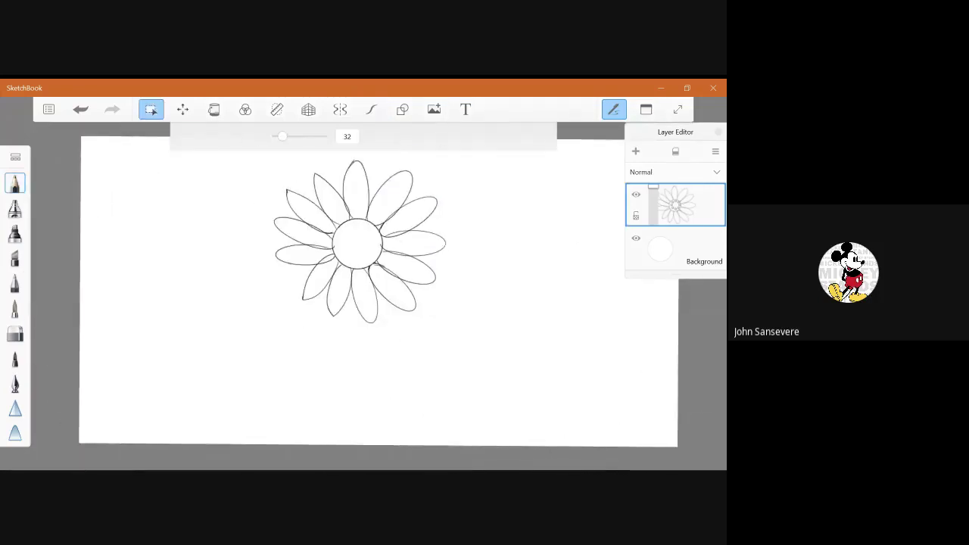
key("Escape")
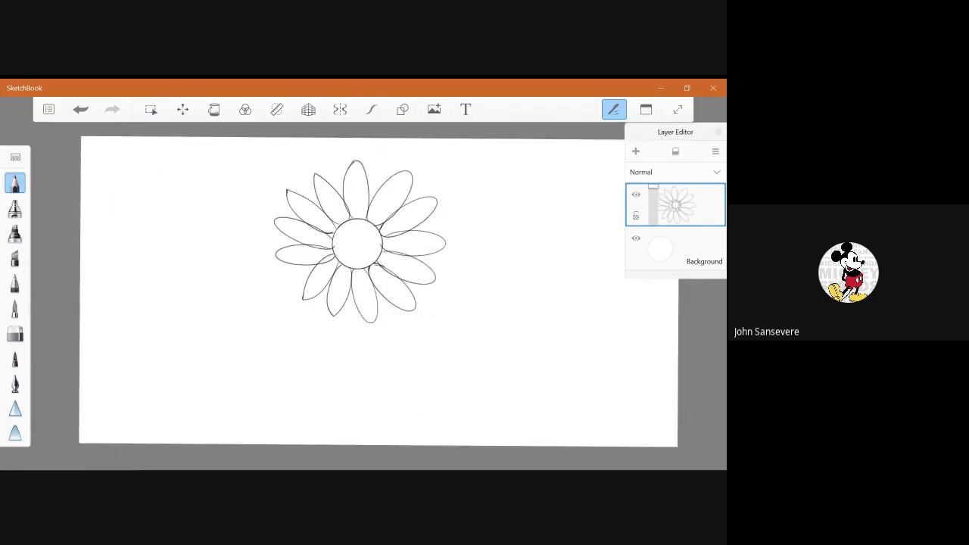
scroll(363, 283, "down", 1)
scroll(363, 284, "up", 2)
scroll(363, 283, "down", 1)
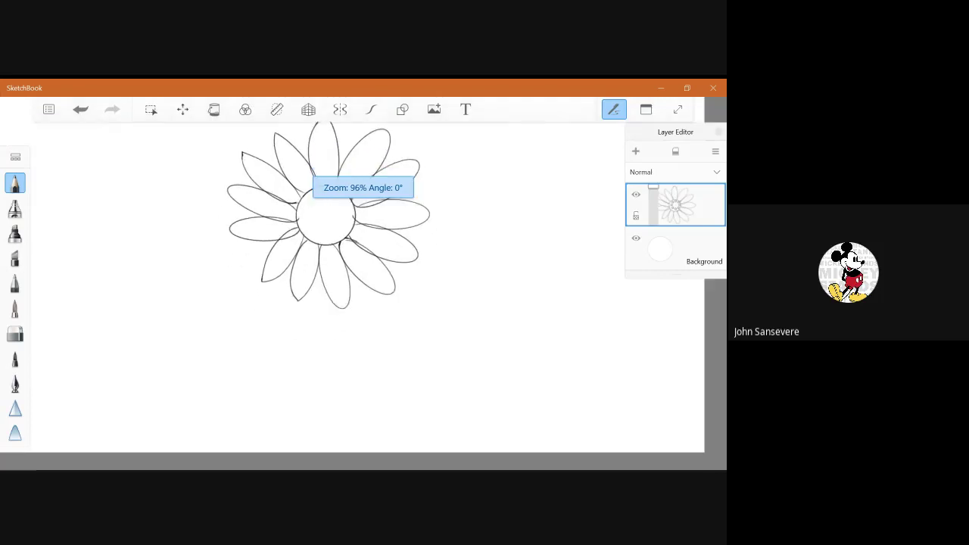
scroll(363, 283, "down", 2)
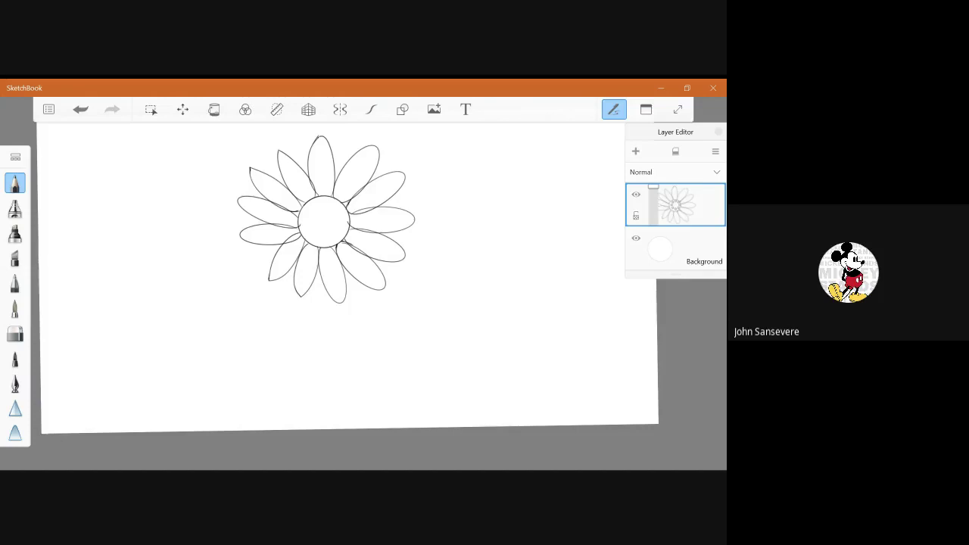
left_click_drag(259, 257, 267, 346)
left_click_drag(402, 268, 400, 388)
left_click_drag(323, 286, 341, 418)
key("ctrl+z")
key("ctrl+z")
key("ctrl+z")
Step: Turn Predictive Stroke back on and undo the rough freehand stem line below the flower
scroll(343, 289, "up", 2)
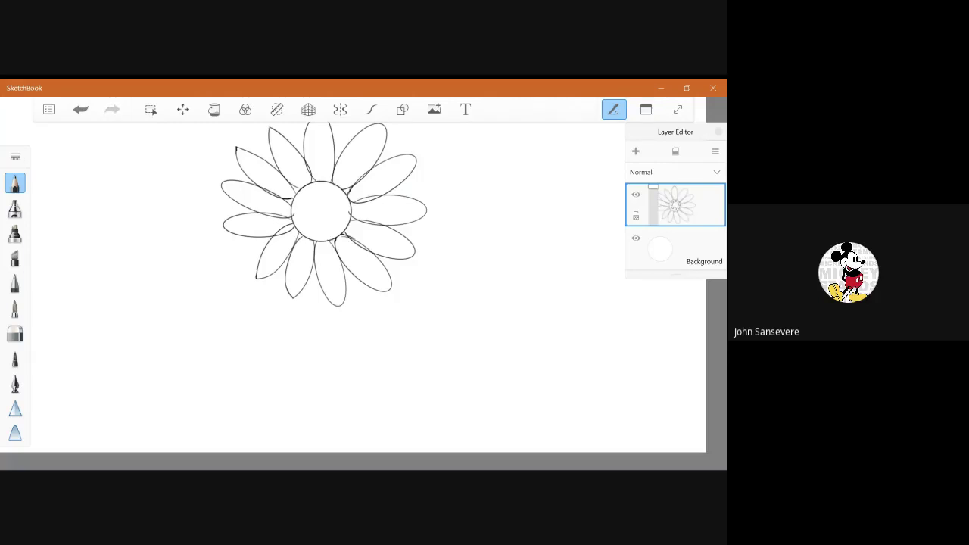
mouse_move(307, 287)
left_mouse_down()
mouse_move(310, 358)
mouse_move(330, 410)
left_mouse_up()
left_click(371, 109)
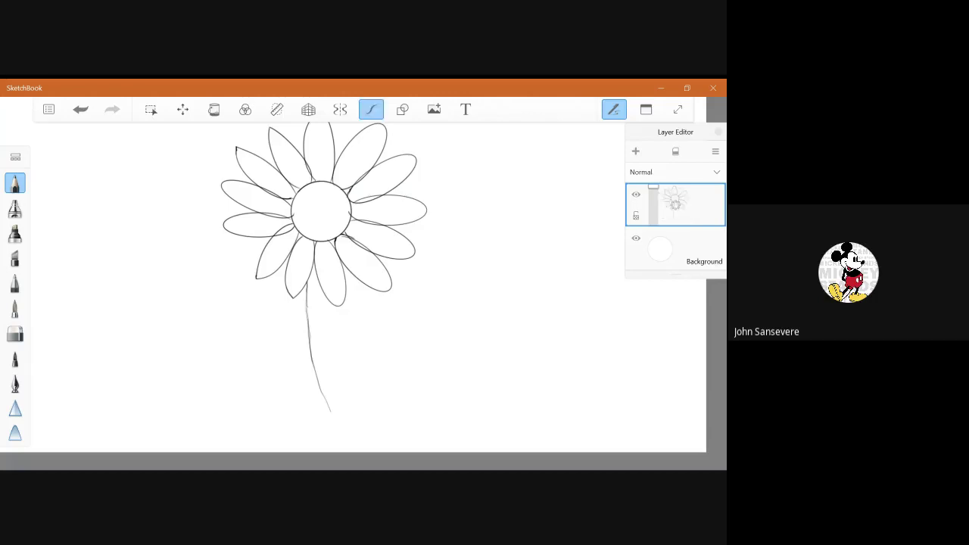
key("ctrl+z")
key("ctrl+z")
key("ctrl+z")
key("ctrl+z")
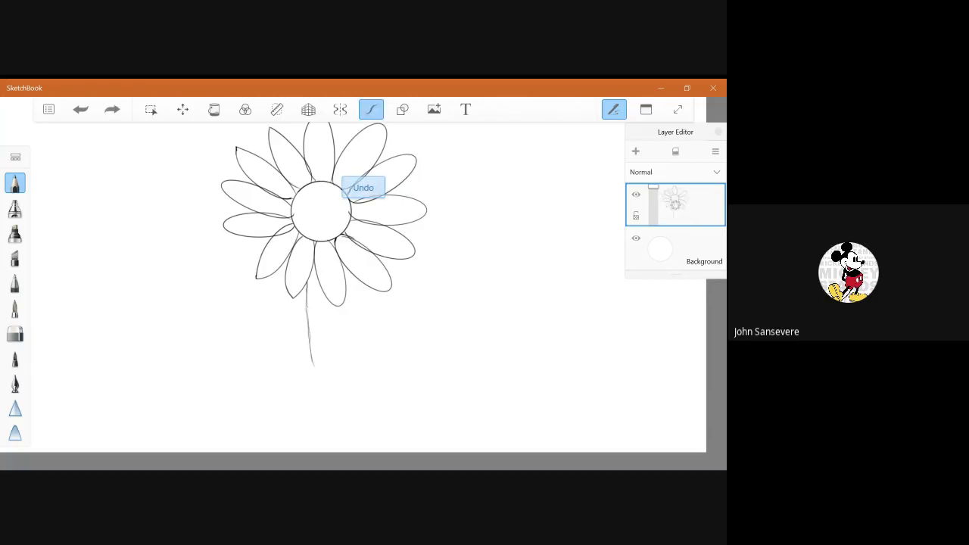
key("ctrl+z")
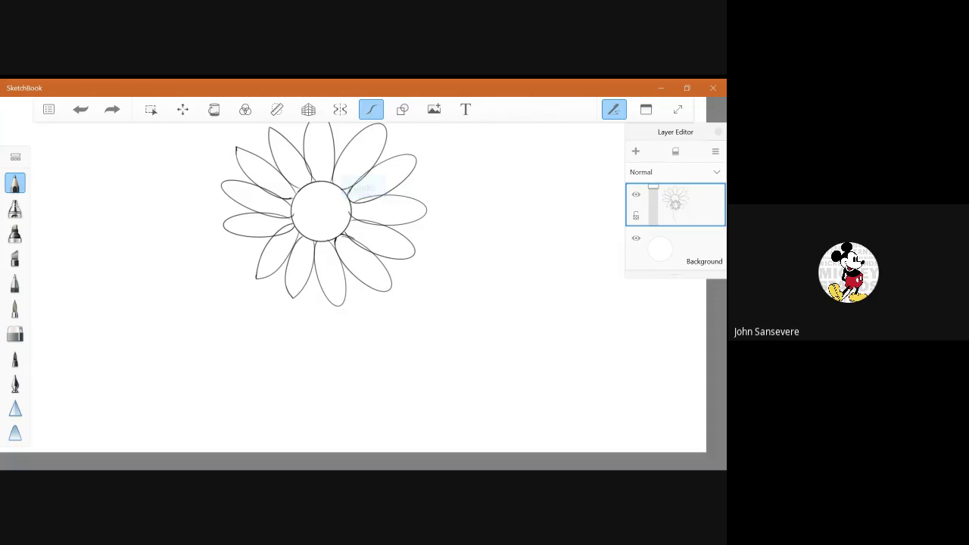
Step: Draw a curved stem below the flower with two smooth lines that meet at its lower end
mouse_move(305, 285)
left_mouse_down()
mouse_move(308, 342)
mouse_move(332, 415)
left_mouse_up()
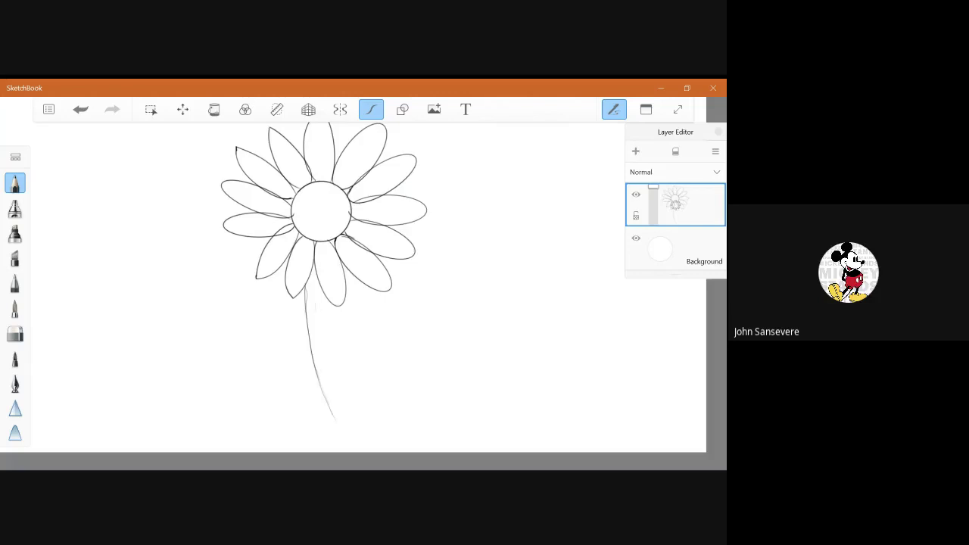
mouse_move(313, 269)
left_mouse_down()
mouse_move(321, 369)
mouse_move(340, 419)
left_mouse_up()
left_click_drag(325, 375, 341, 412)
key("ctrl+z")
mouse_move(328, 388)
left_mouse_down()
mouse_move(350, 435)
mouse_move(336, 409)
mouse_move(344, 421)
left_mouse_up()
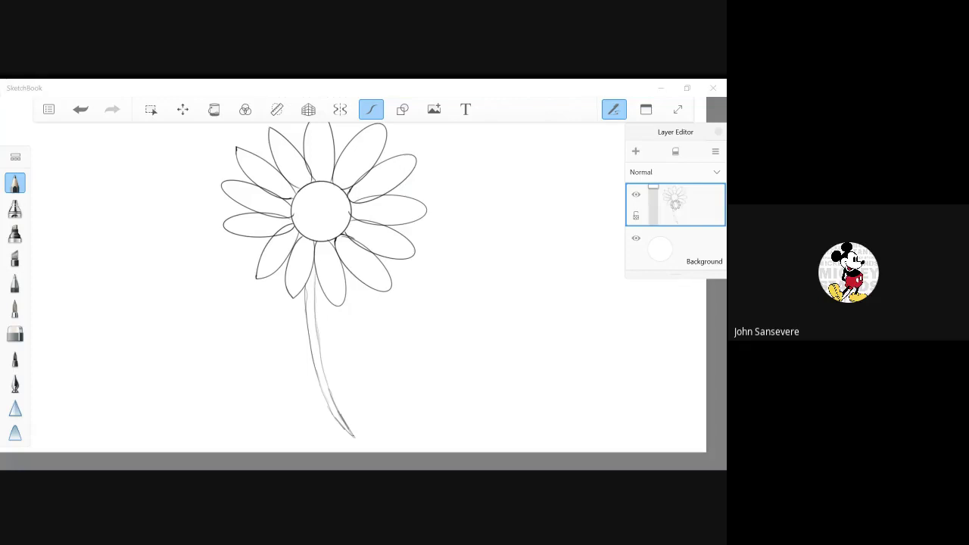
Step: Draw two pointed leaves on the stem, one low on the right side and one higher on the left
left_click_drag(333, 398, 392, 328)
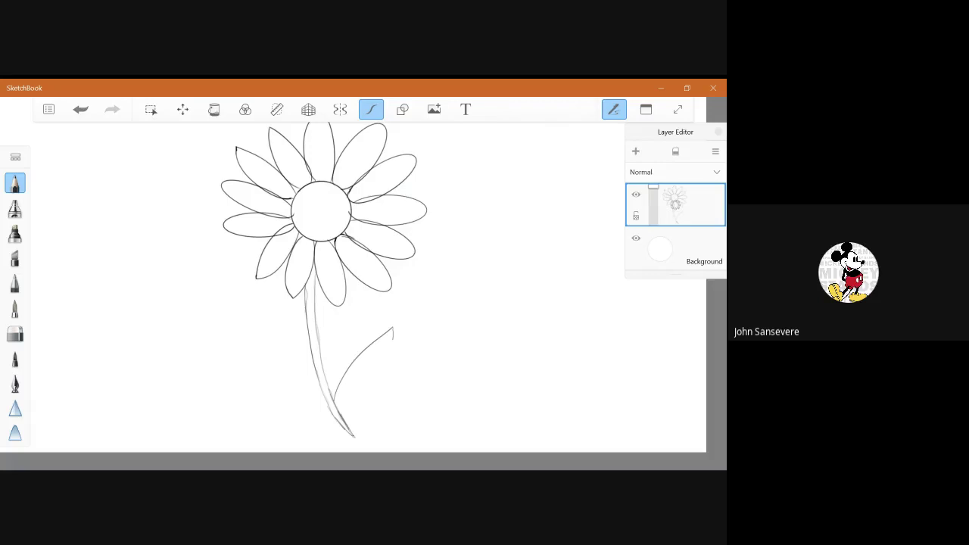
left_click_drag(393, 329, 391, 364)
mouse_move(393, 329)
left_mouse_down()
mouse_move(388, 371)
mouse_move(348, 417)
left_mouse_up()
mouse_move(313, 363)
left_mouse_down()
mouse_move(247, 298)
mouse_move(249, 321)
mouse_move(296, 378)
left_mouse_up()
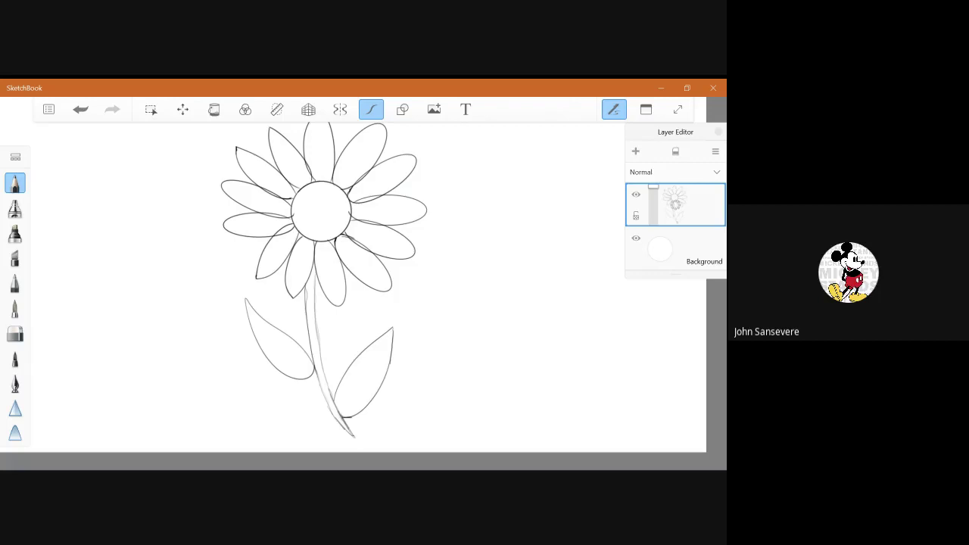
scroll(363, 295, "right", 3)
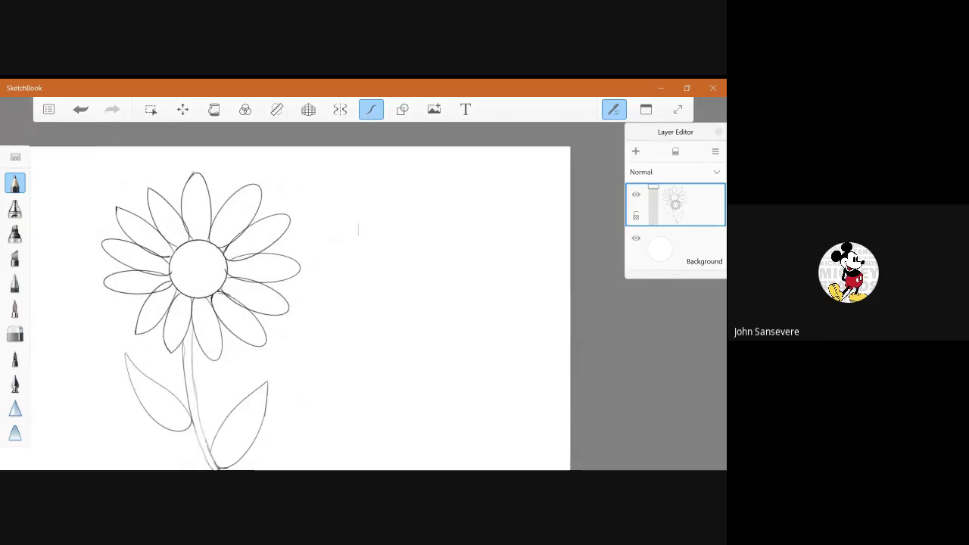
left_click_drag(358, 224, 379, 233)
mouse_move(62, 203)
left_mouse_down()
mouse_move(56, 226)
mouse_move(64, 220)
left_mouse_up()
key("ctrl+z")
key("ctrl+z")
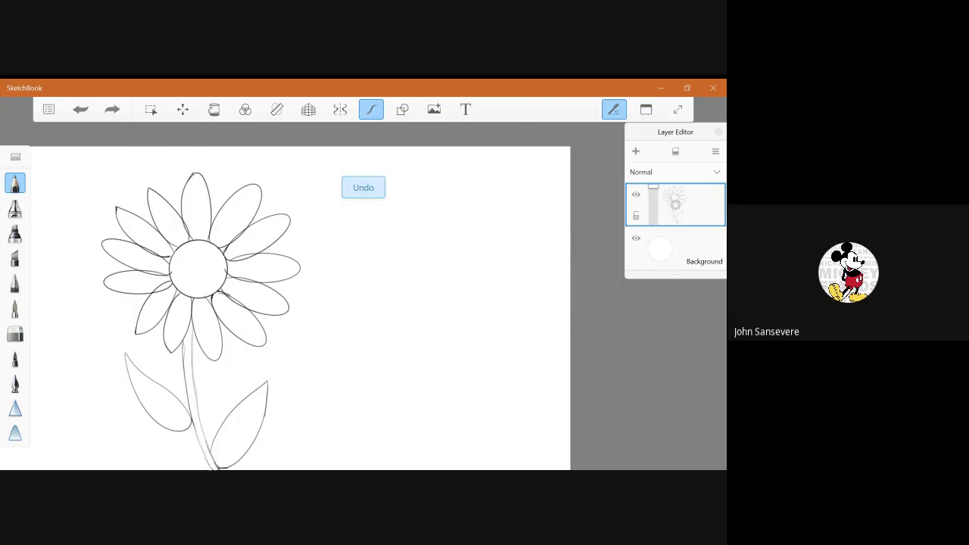
Step: Draw a slightly tilted oval body for a bee beside the flower's upper right petals, discarding the small trial oval near the right leaf
left_click_drag(312, 382, 333, 426)
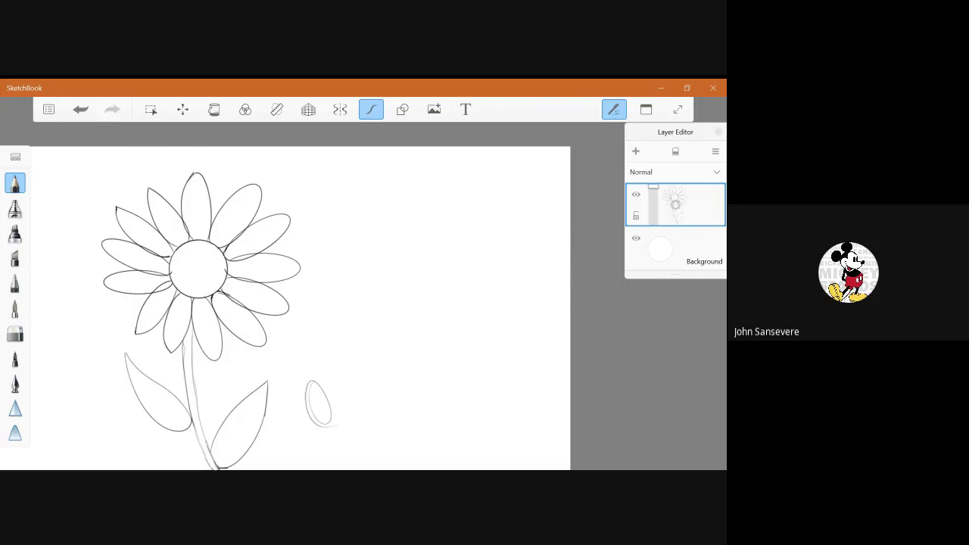
key("ctrl+z")
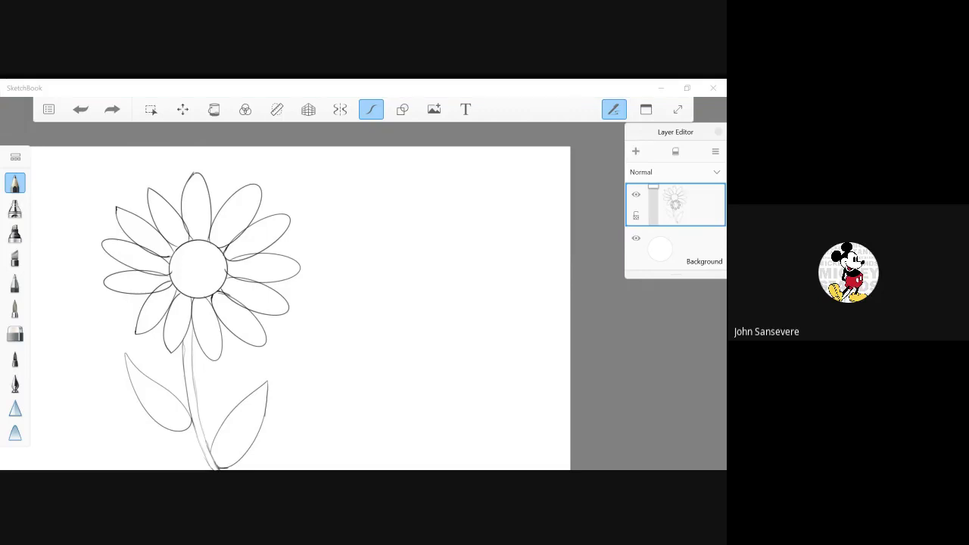
mouse_move(358, 215)
left_mouse_down()
mouse_move(365, 262)
mouse_move(385, 267)
mouse_move(395, 232)
mouse_move(379, 216)
mouse_move(354, 221)
mouse_move(377, 268)
left_mouse_up()
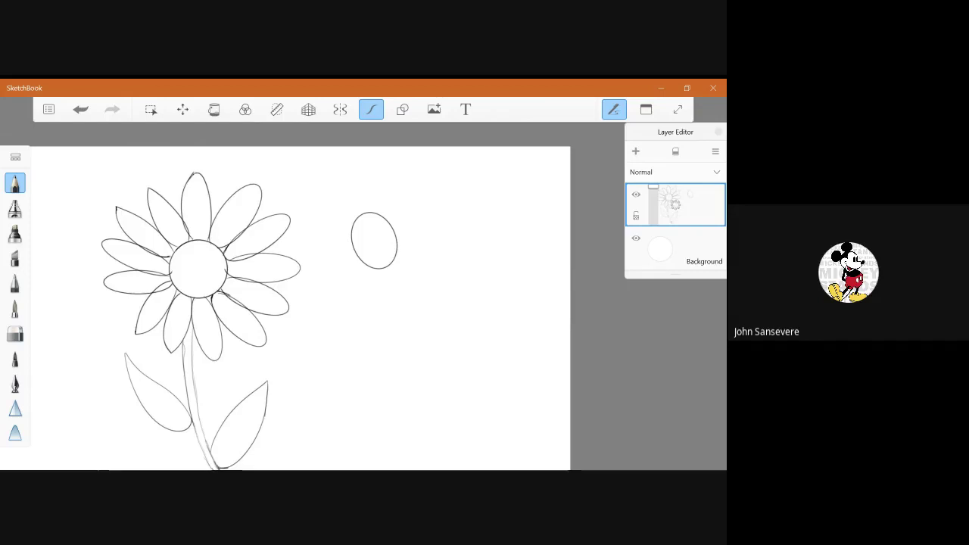
Step: Draw four curved stripes across the middle and lower part of the bee's oval body
scroll(386, 252, "up", 3)
scroll(435, 221, "up", 3)
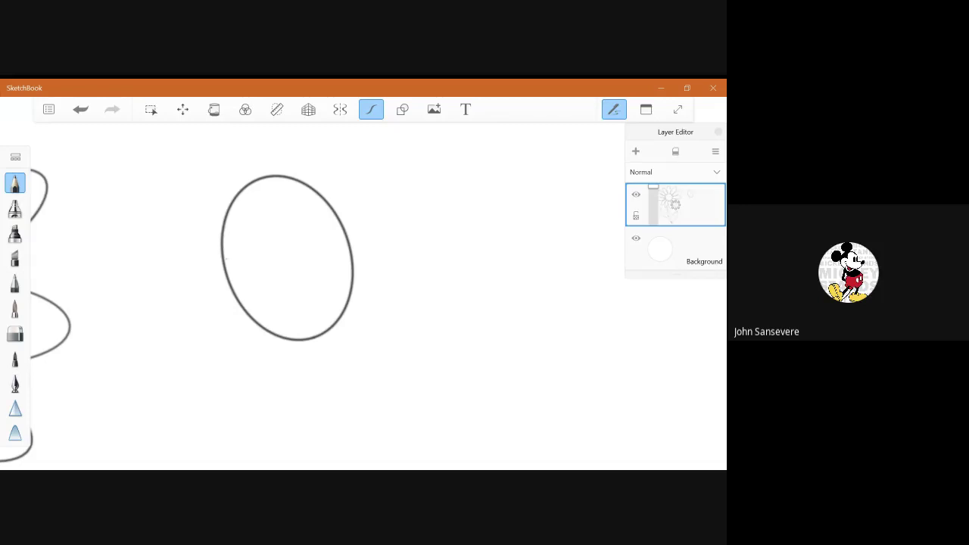
mouse_move(224, 265)
left_mouse_down()
mouse_move(279, 262)
mouse_move(333, 210)
left_mouse_up()
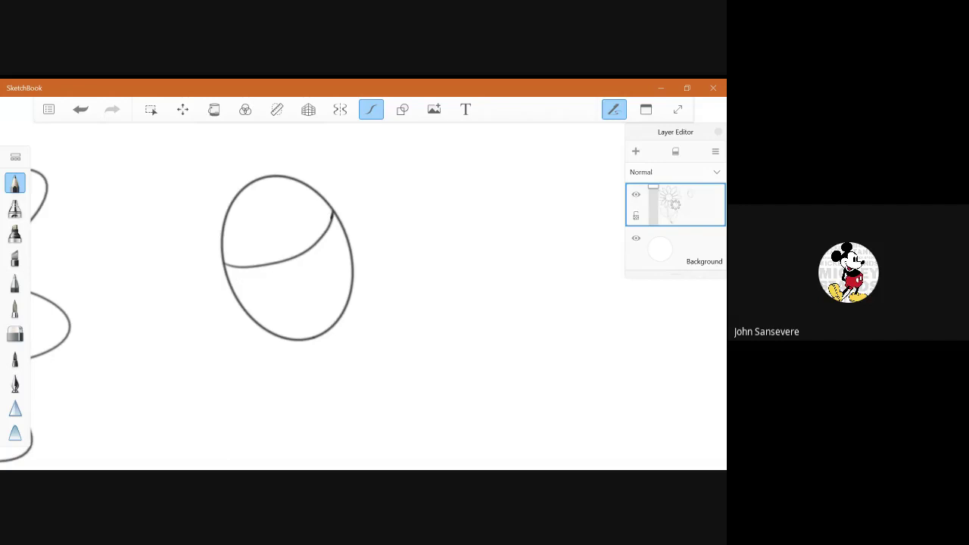
mouse_move(231, 290)
left_mouse_down()
mouse_move(297, 288)
mouse_move(331, 262)
mouse_move(346, 234)
left_mouse_up()
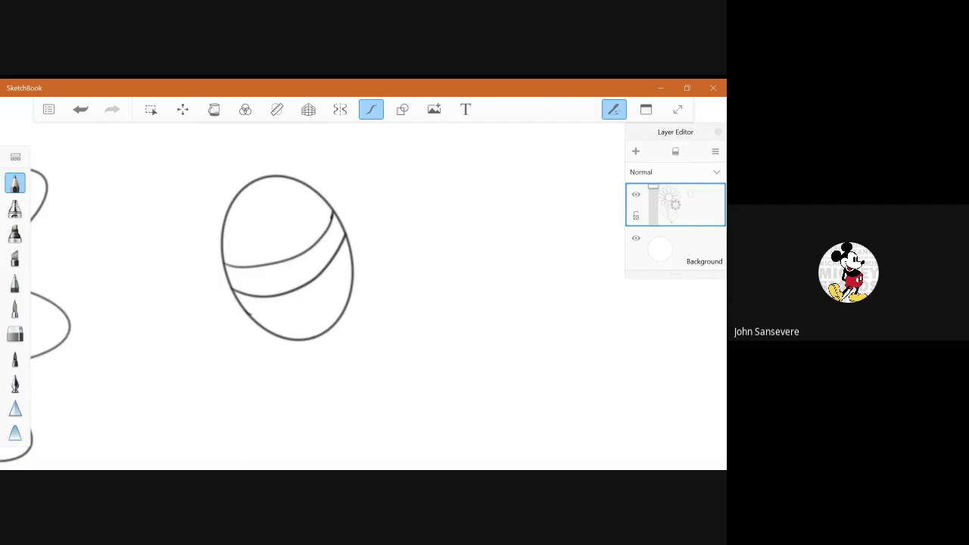
mouse_move(248, 312)
left_mouse_down()
mouse_move(284, 315)
mouse_move(353, 266)
left_mouse_up()
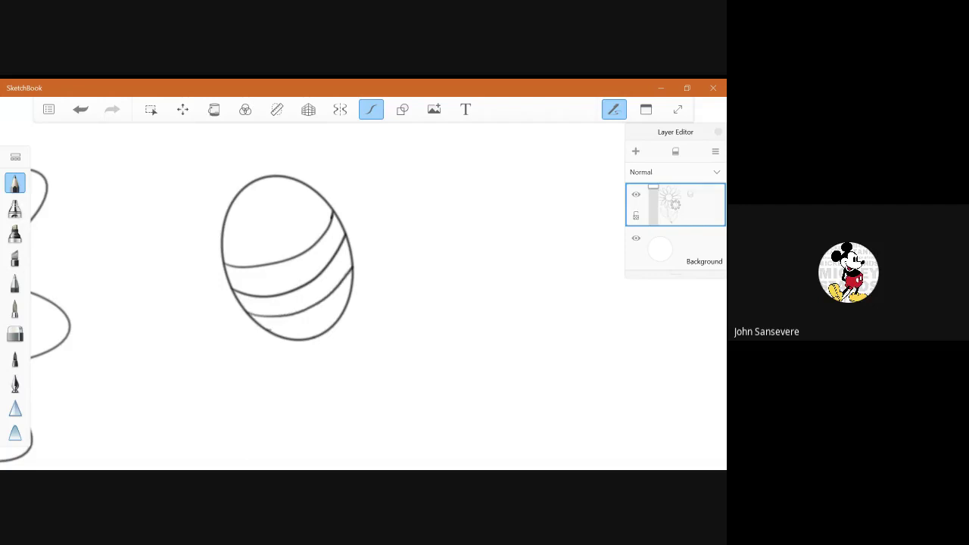
mouse_move(268, 332)
left_mouse_down()
mouse_move(318, 325)
mouse_move(350, 302)
left_mouse_up()
Step: Complete the bee with two small oval eyes, a pointed stinger at the lower end and an oval wing on each side
mouse_move(245, 190)
left_mouse_down()
mouse_move(248, 202)
mouse_move(243, 191)
mouse_move(279, 181)
left_mouse_up()
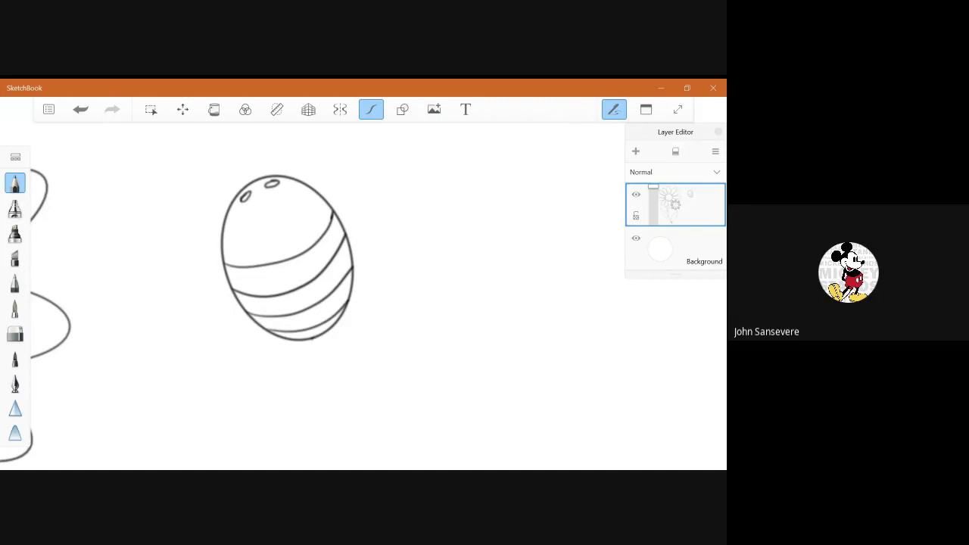
mouse_move(312, 338)
left_mouse_down()
mouse_move(348, 379)
mouse_move(326, 331)
left_mouse_up()
mouse_move(339, 222)
left_mouse_down()
mouse_move(432, 168)
mouse_move(382, 154)
mouse_move(338, 222)
left_mouse_up()
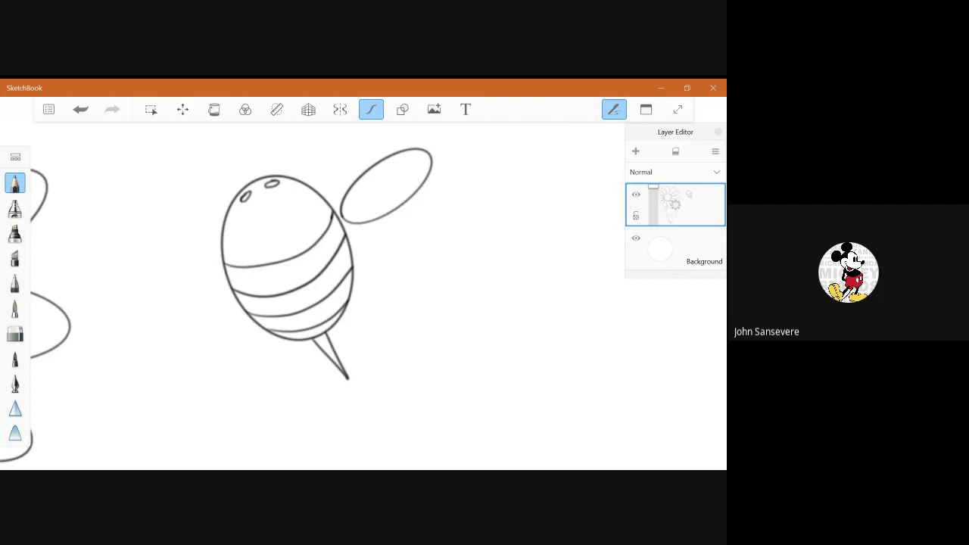
mouse_move(212, 255)
left_mouse_down()
mouse_move(176, 233)
mouse_move(106, 269)
mouse_move(212, 274)
mouse_move(213, 248)
left_mouse_up()
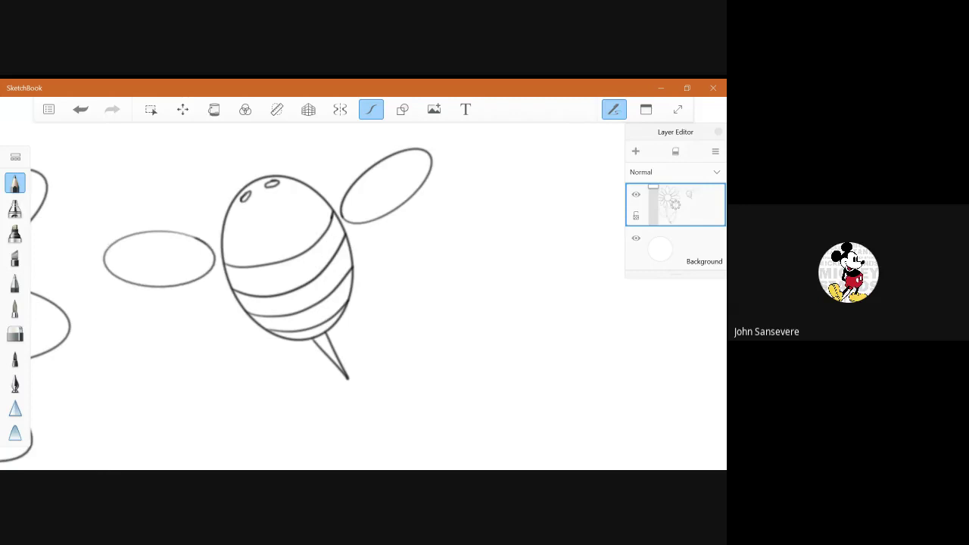
Step: Add a new layer above the layer holding the flower and bee drawing
scroll(446, 204, "down", 5)
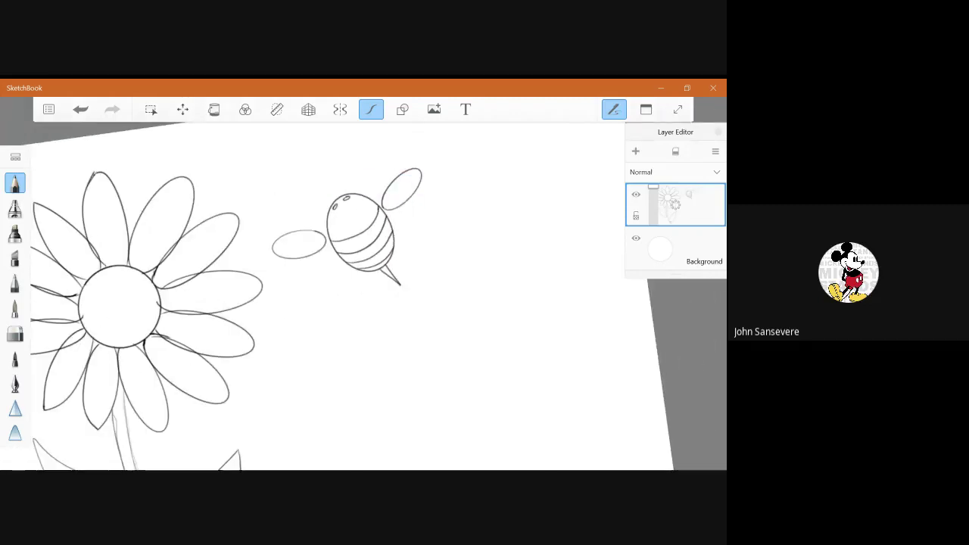
scroll(341, 287, "down", 4)
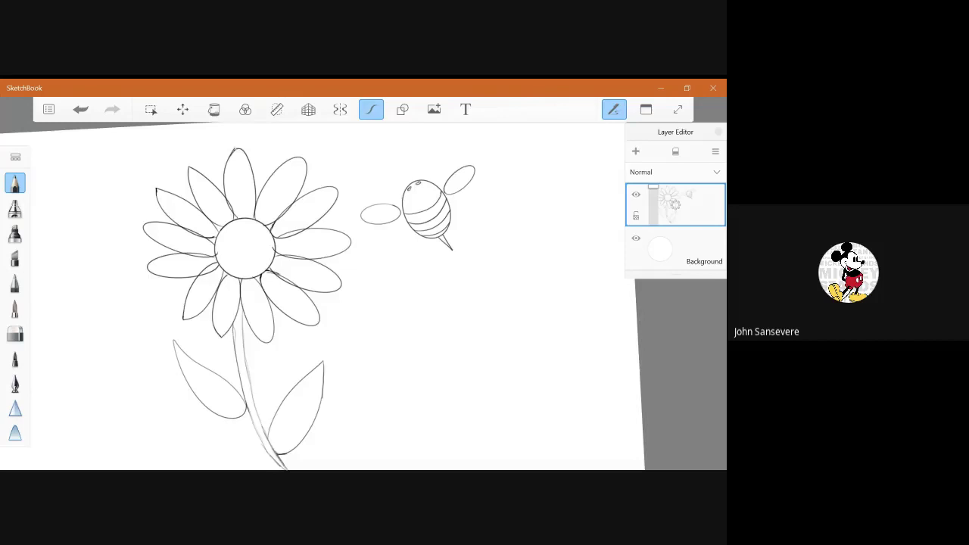
scroll(341, 288, "down", 1)
scroll(341, 288, "down", 1)
scroll(341, 288, "up", 1)
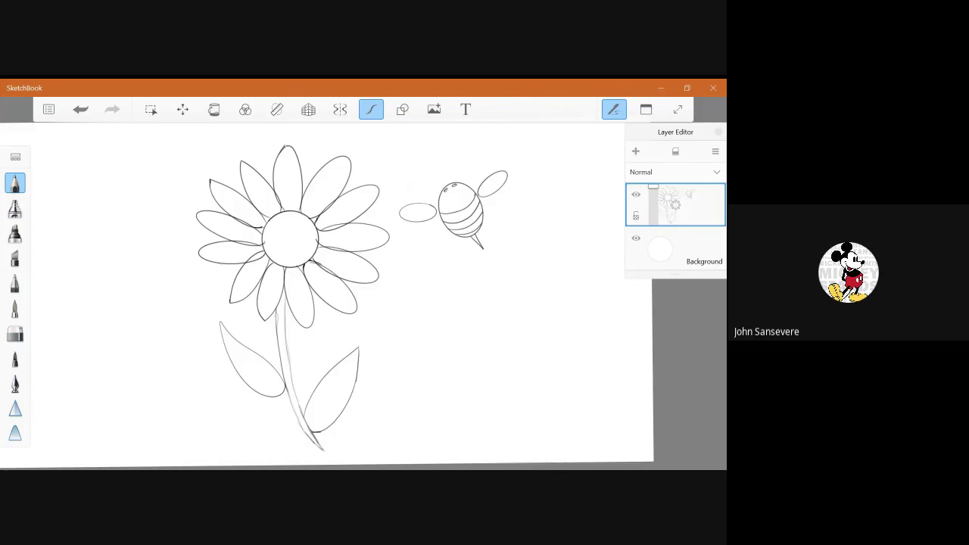
left_click(635, 151)
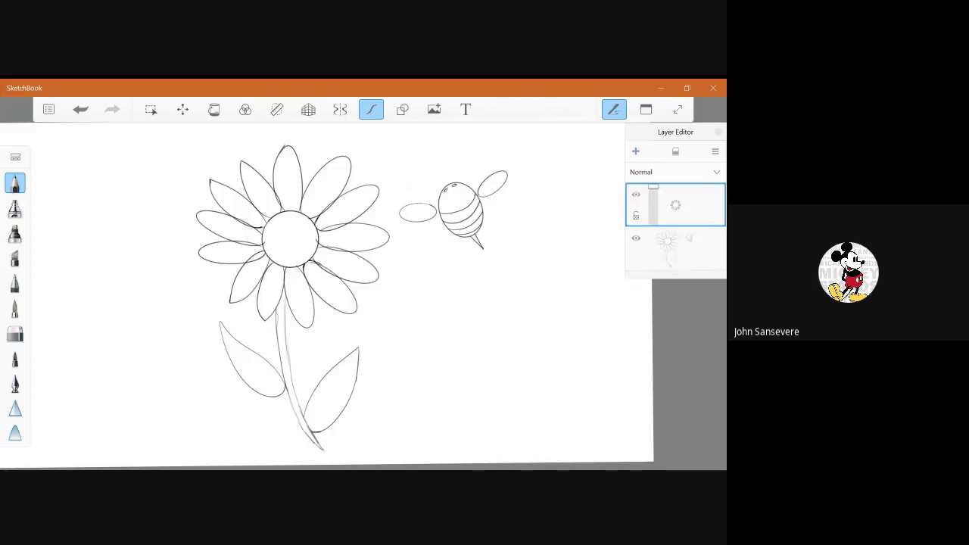
Step: Set the colour's hue to yellow-orange on the colour wheel
left_click(646, 109)
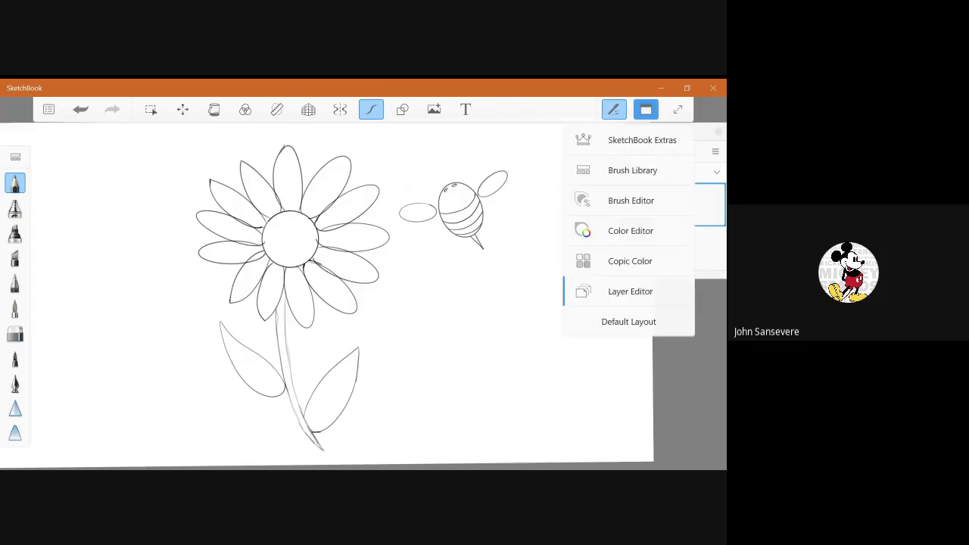
left_click(631, 230)
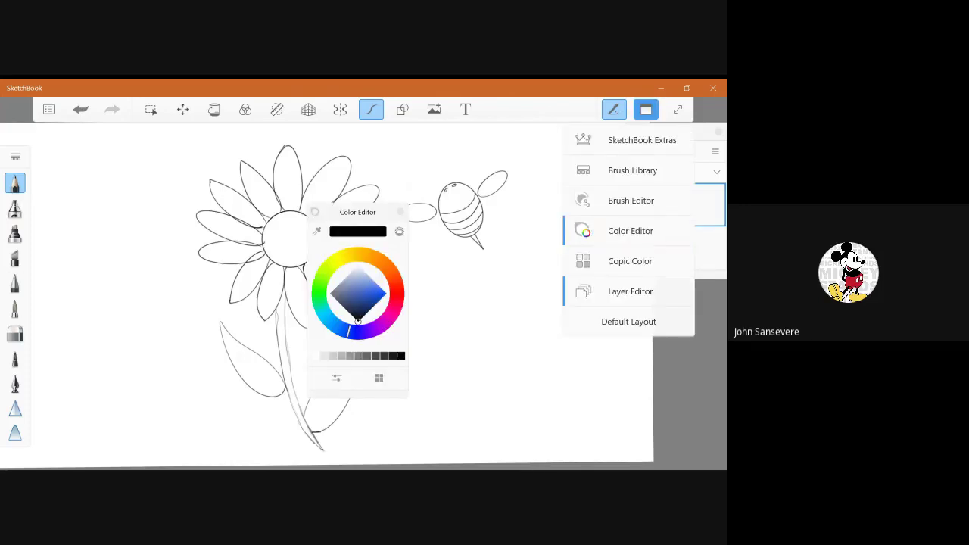
key("Escape")
left_click(359, 254)
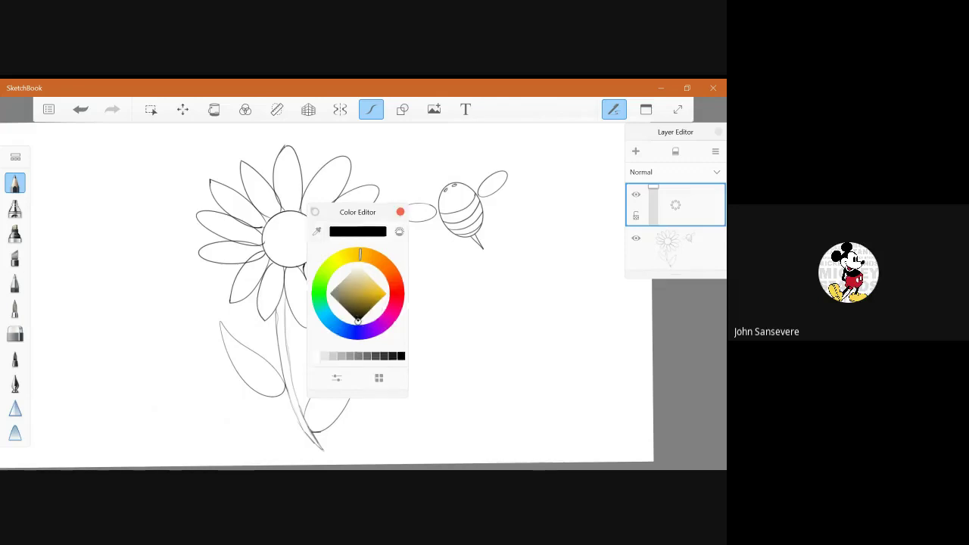
left_click(399, 211)
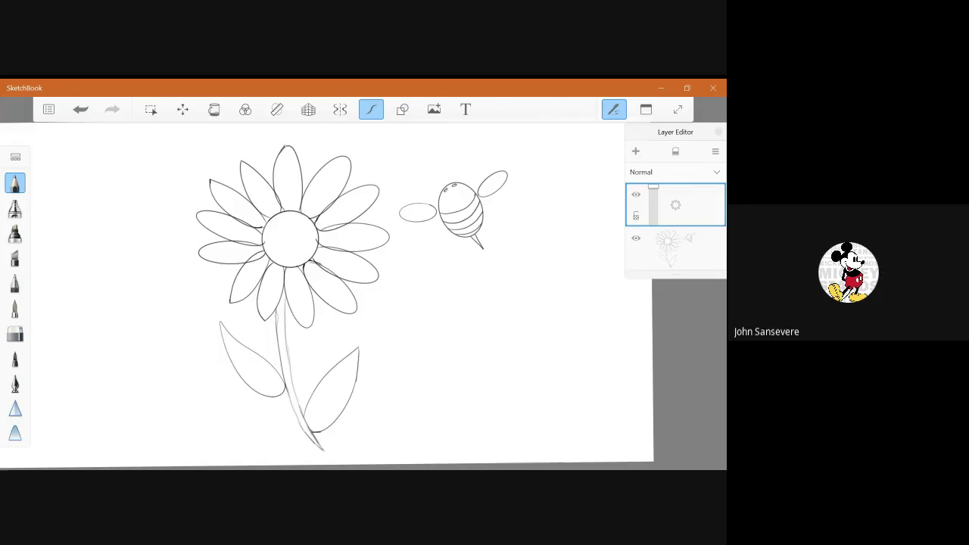
Step: Set up a solid Flood Fill sampling all layers with tolerance 145, and undo the black trial fills of the canvas and flower centre
key("g")
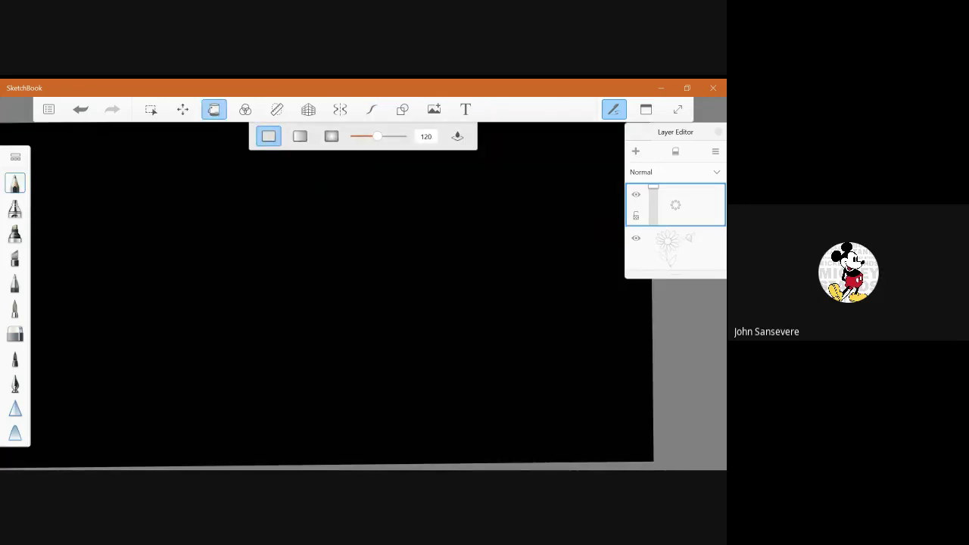
left_click(80, 109)
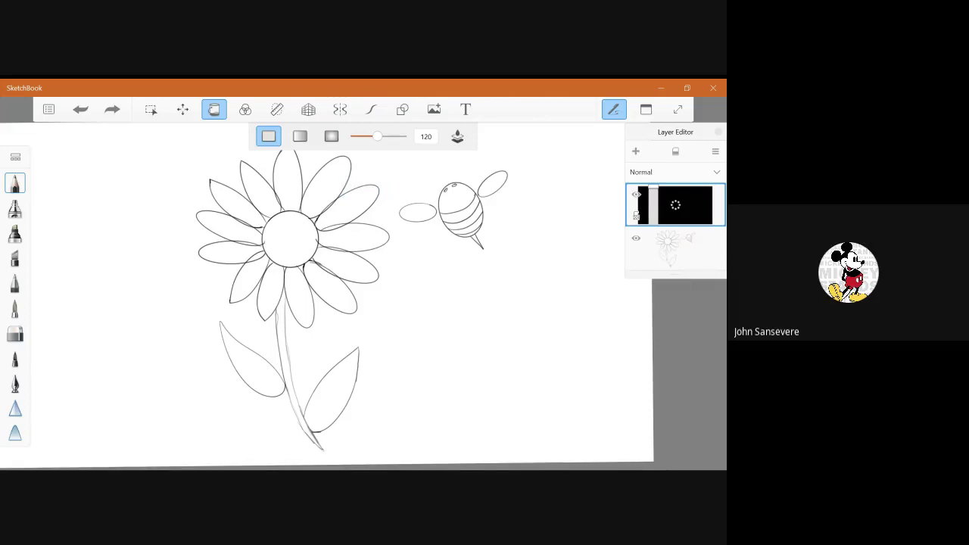
mouse_move(377, 136)
left_mouse_down()
mouse_move(365, 136)
mouse_move(382, 136)
left_mouse_up()
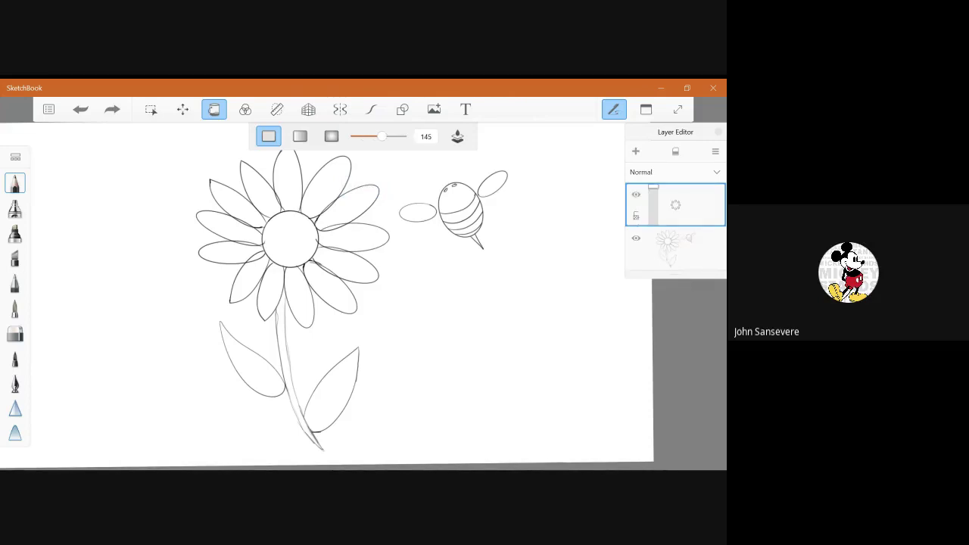
left_click(290, 240)
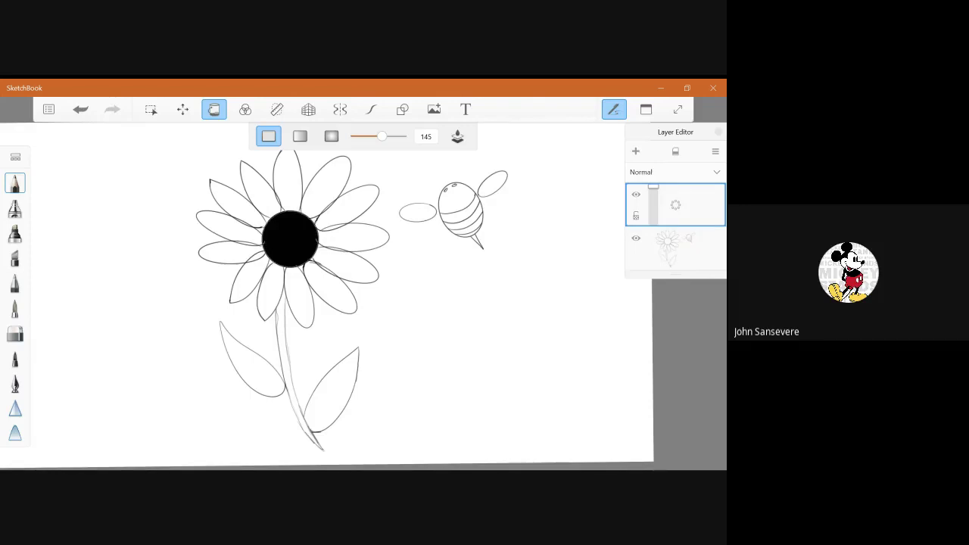
key("ctrl+z")
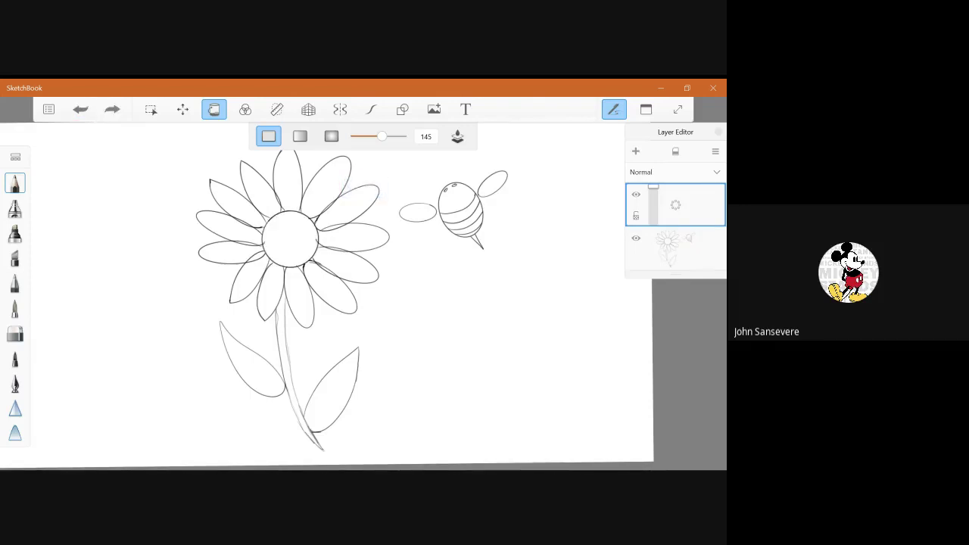
Step: Fill the flower's centre circle with a bright orange and move the line drawing layer above the fill layer
left_click(646, 109)
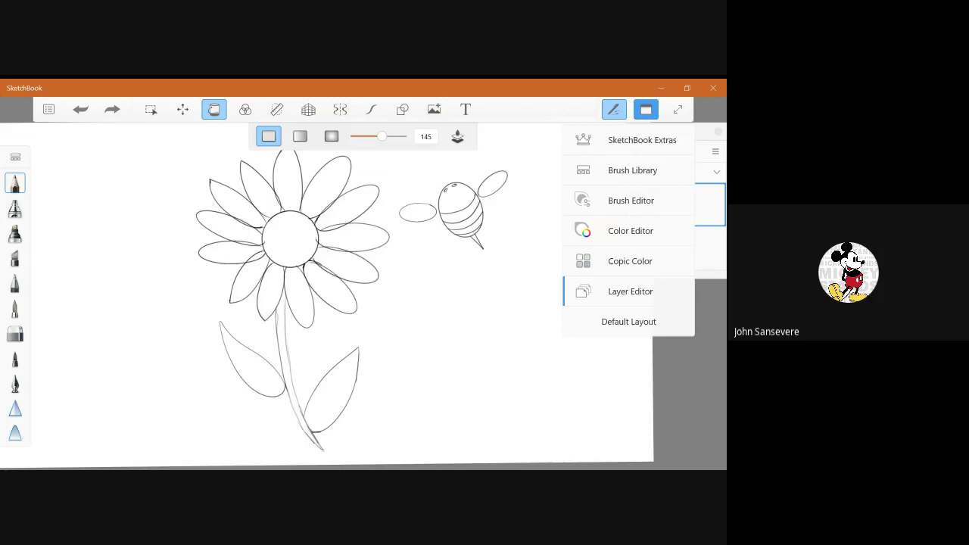
left_click(630, 231)
left_click_drag(361, 254, 371, 256)
left_click(380, 292)
left_click_drag(380, 292, 380, 291)
left_click(400, 212)
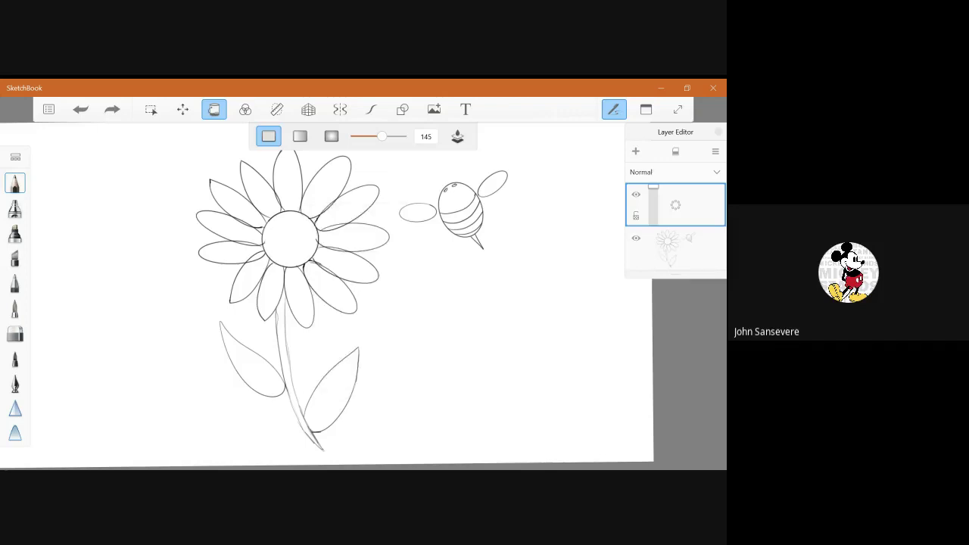
left_click(290, 239)
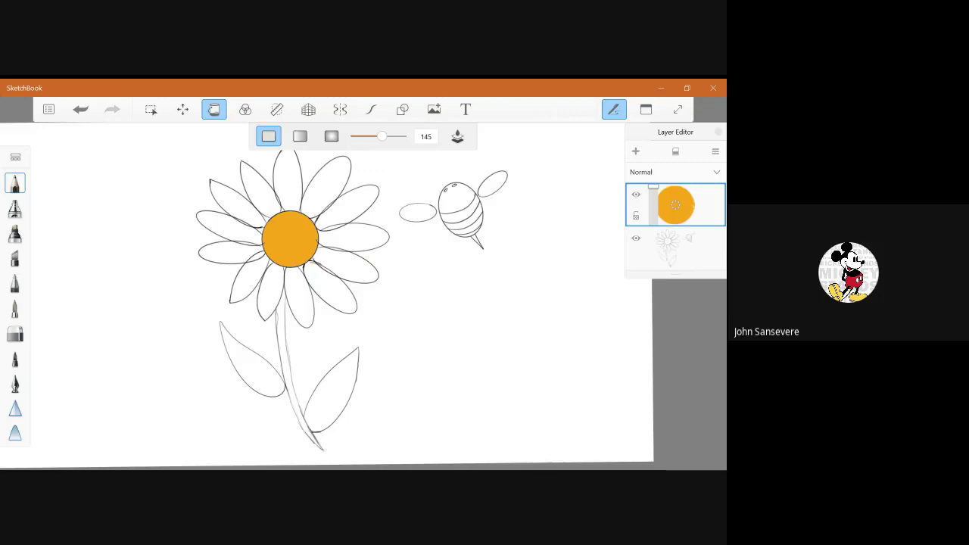
left_click_drag(676, 205, 675, 205)
left_click_drag(675, 248, 675, 205)
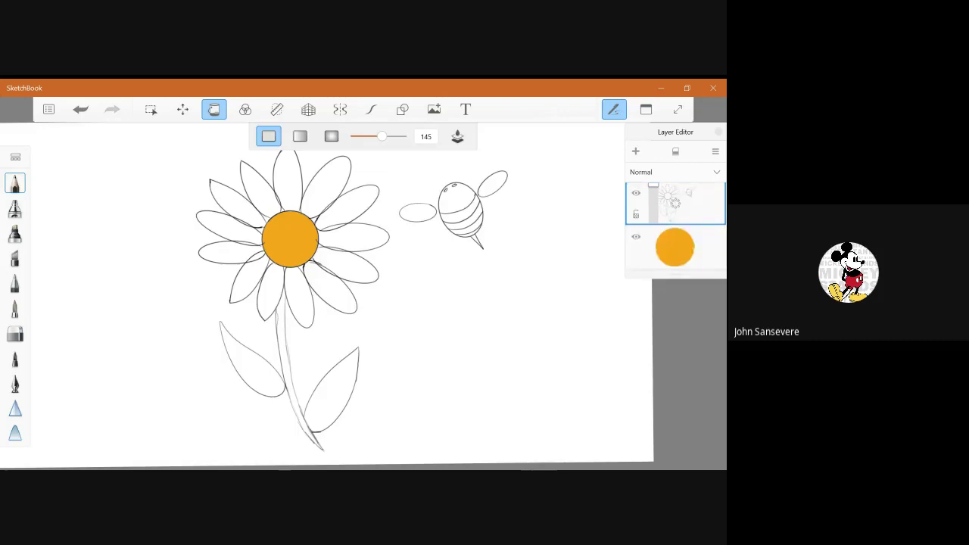
Step: Change the fill colour to a pinkish red, try it on the bee's left wing and undo that fill
left_click(646, 109)
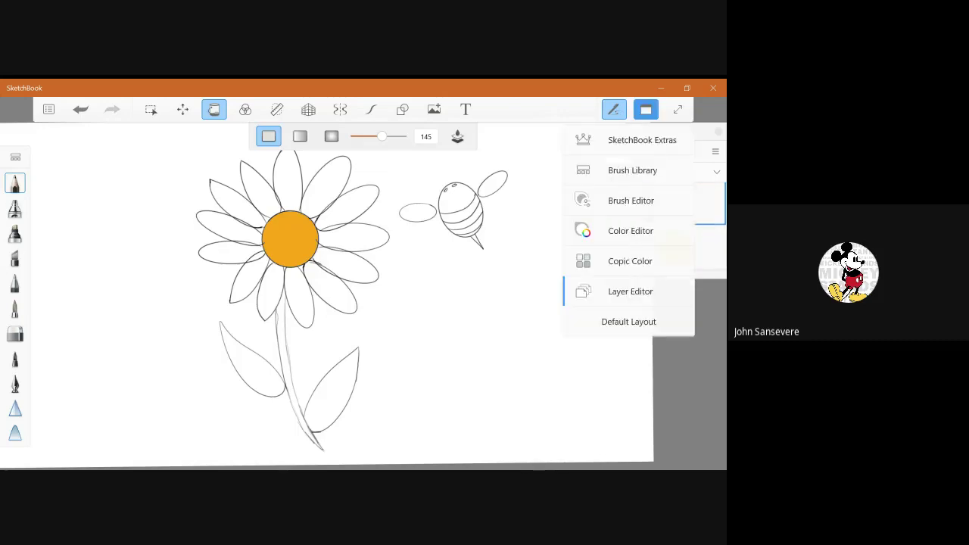
left_click(630, 231)
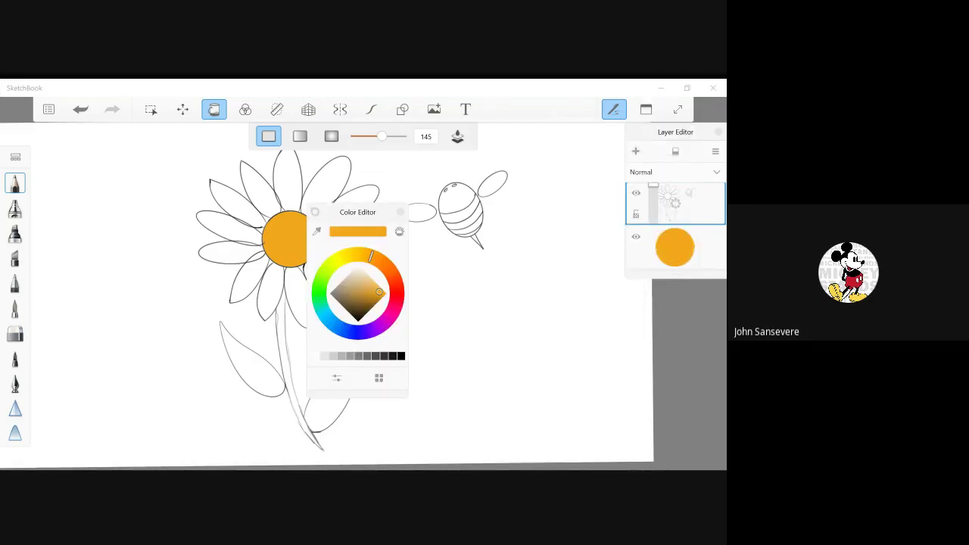
left_click(390, 315)
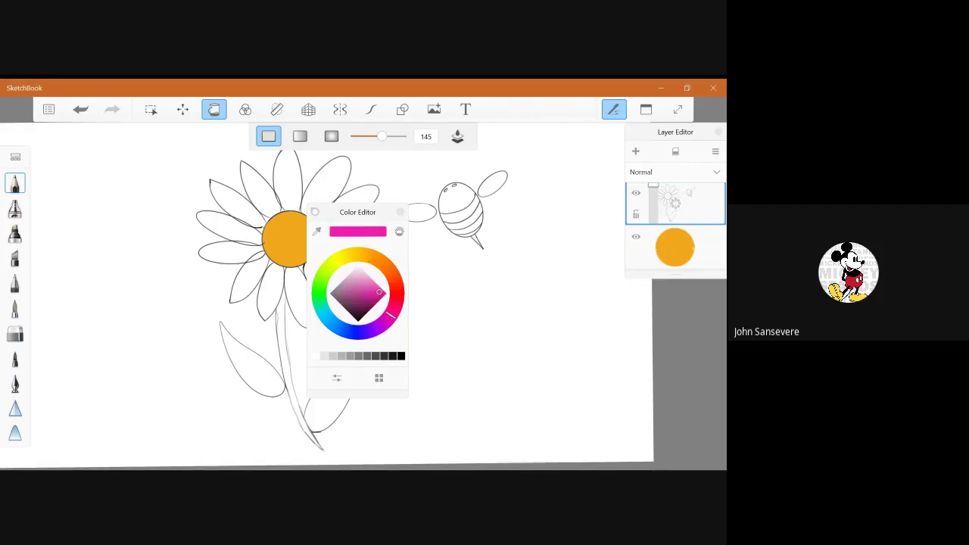
left_click_drag(390, 315, 395, 305)
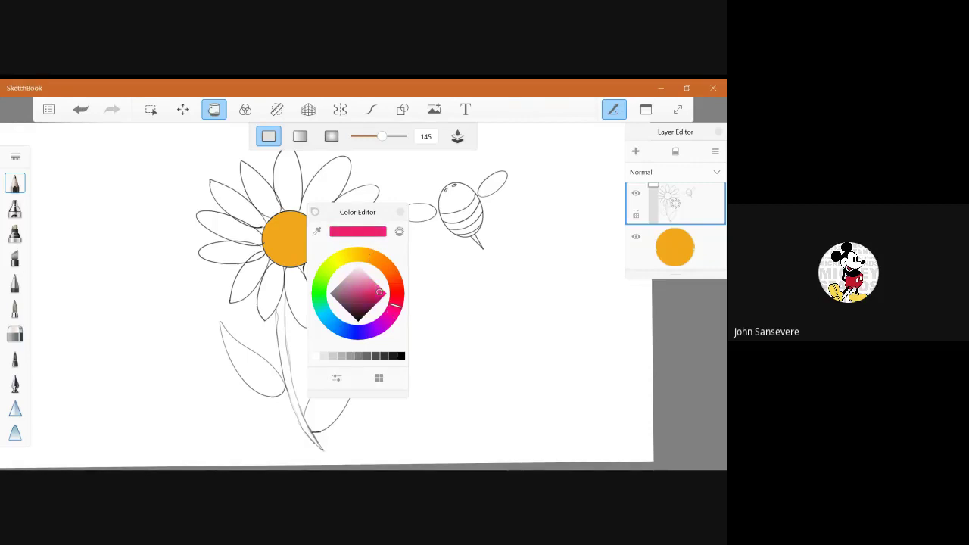
left_click(400, 212)
left_click(418, 213)
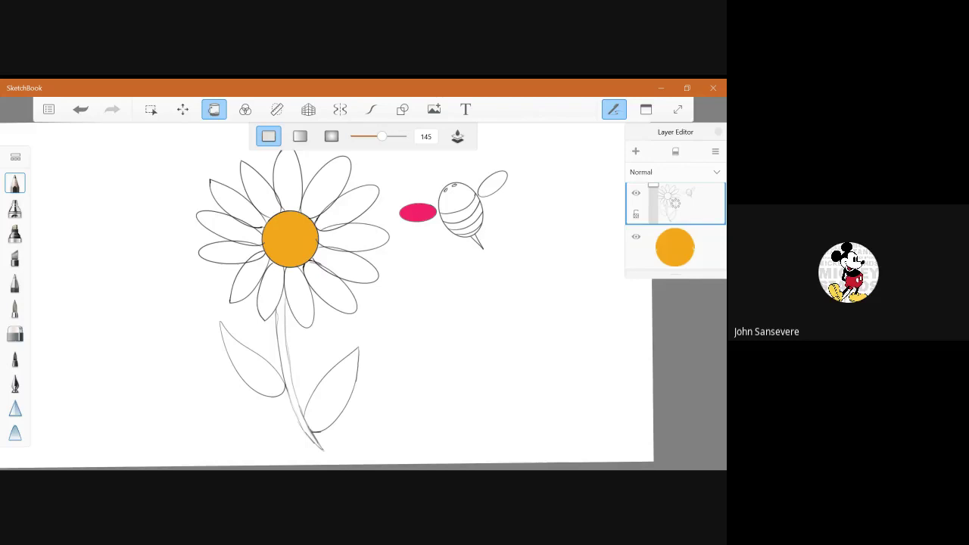
left_click(80, 109)
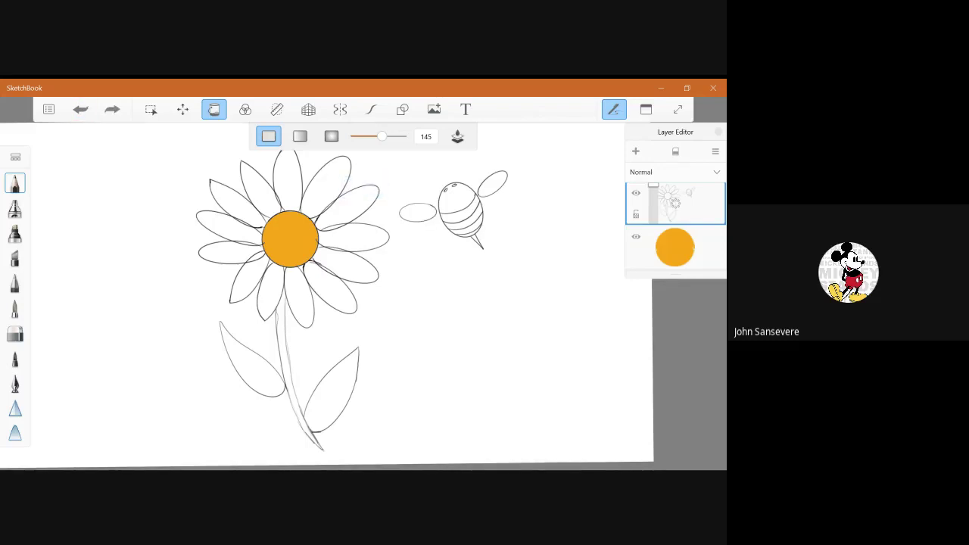
Step: Flood-fill all the flower's petals around the orange centre with the pinkish red
left_click(326, 186)
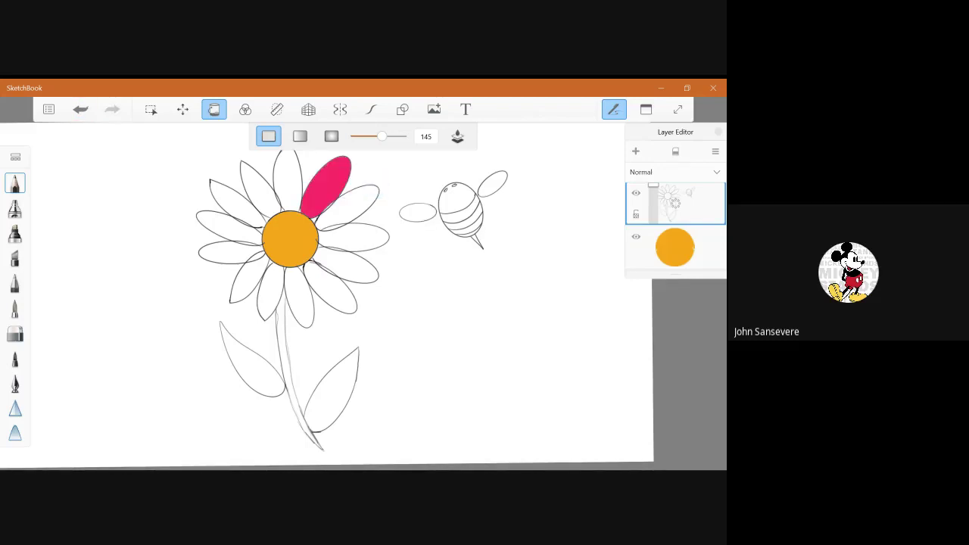
left_click(288, 178)
left_click(259, 185)
left_click(235, 200)
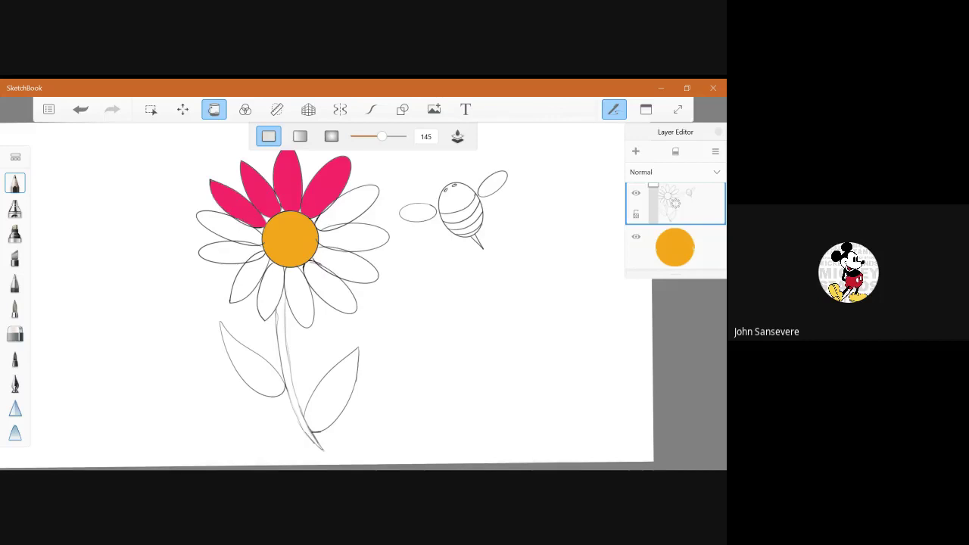
left_click(227, 227)
left_click(228, 252)
left_click(246, 279)
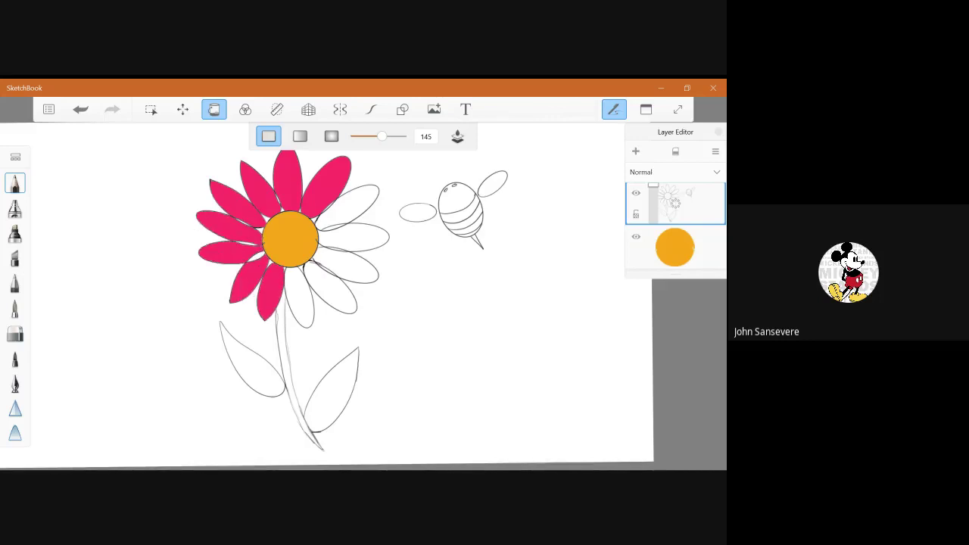
left_click(300, 302)
left_click(333, 289)
left_click(350, 265)
left_click(353, 237)
left_click(350, 204)
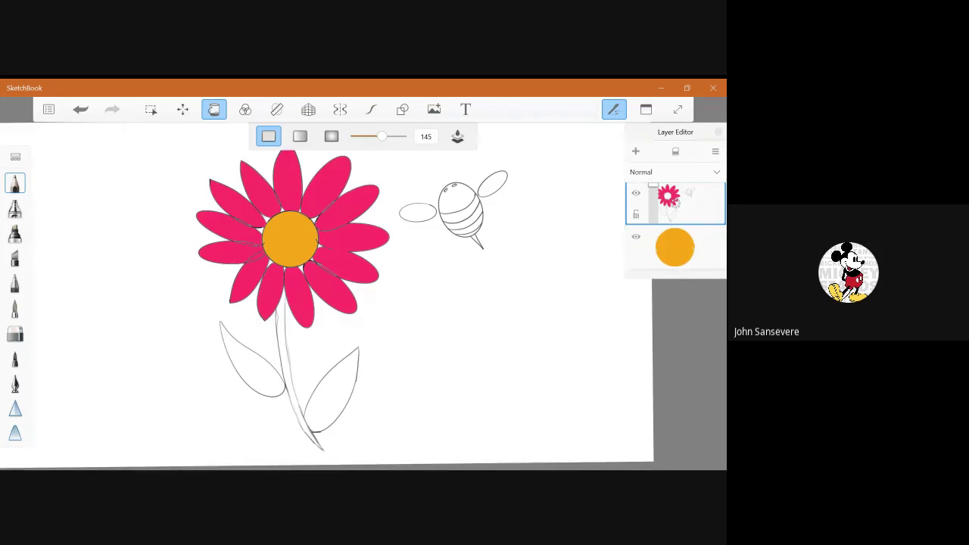
Step: Leave the fill tool for the pencil and change the colour to a bright green on the colour wheel
left_click(15, 182)
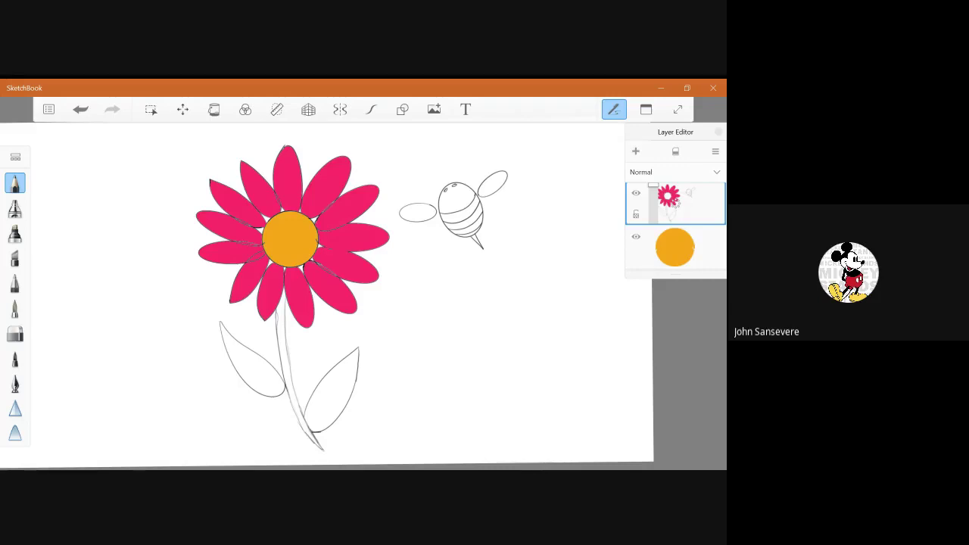
left_click(646, 109)
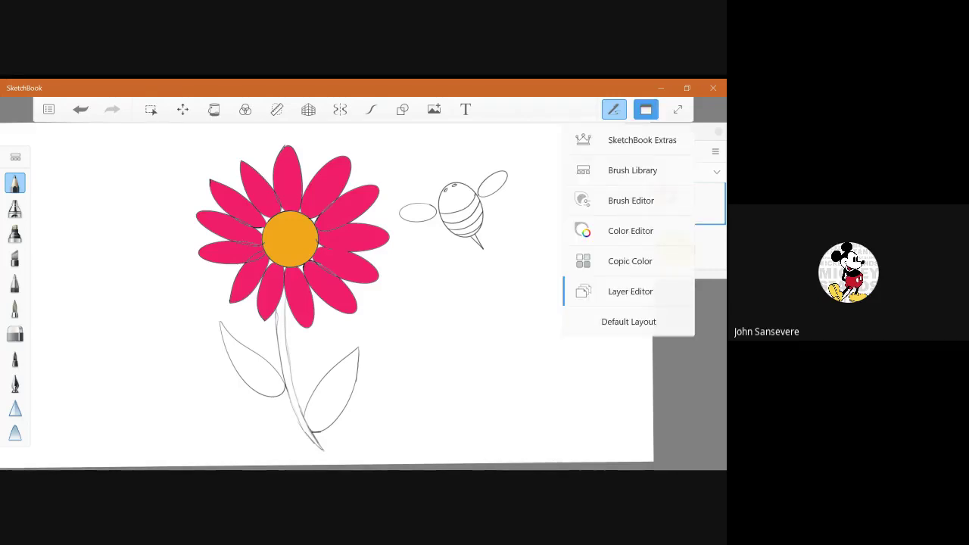
left_click(629, 230)
left_click(629, 230)
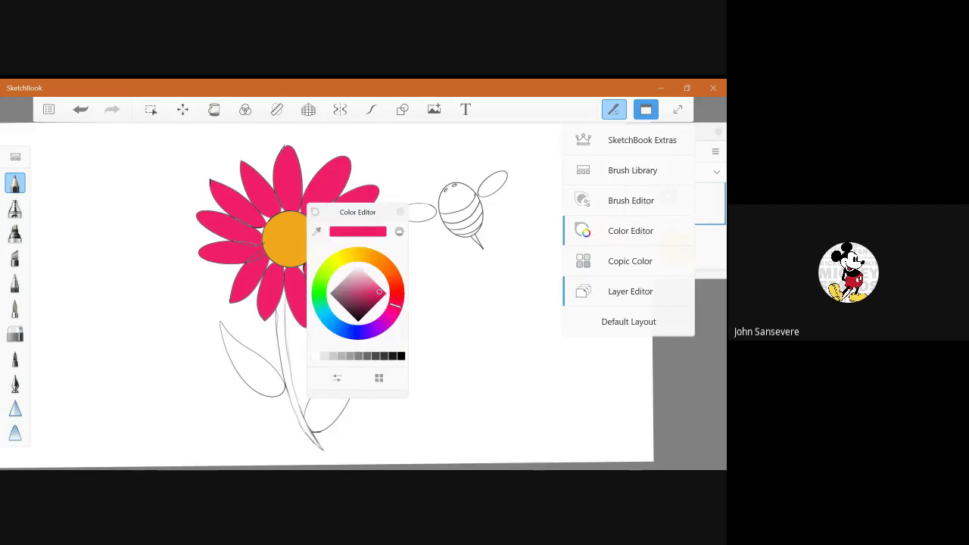
left_click(319, 290)
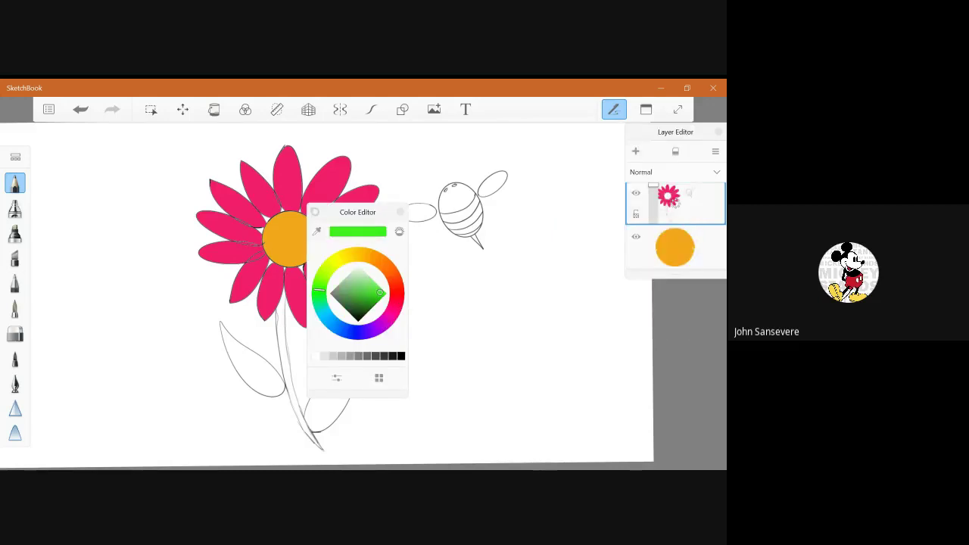
left_click(378, 295)
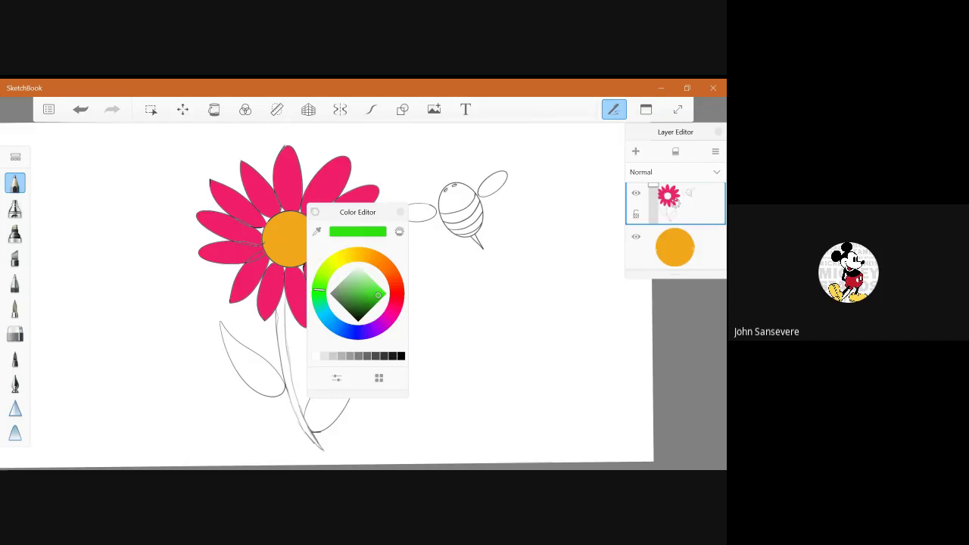
left_click(400, 212)
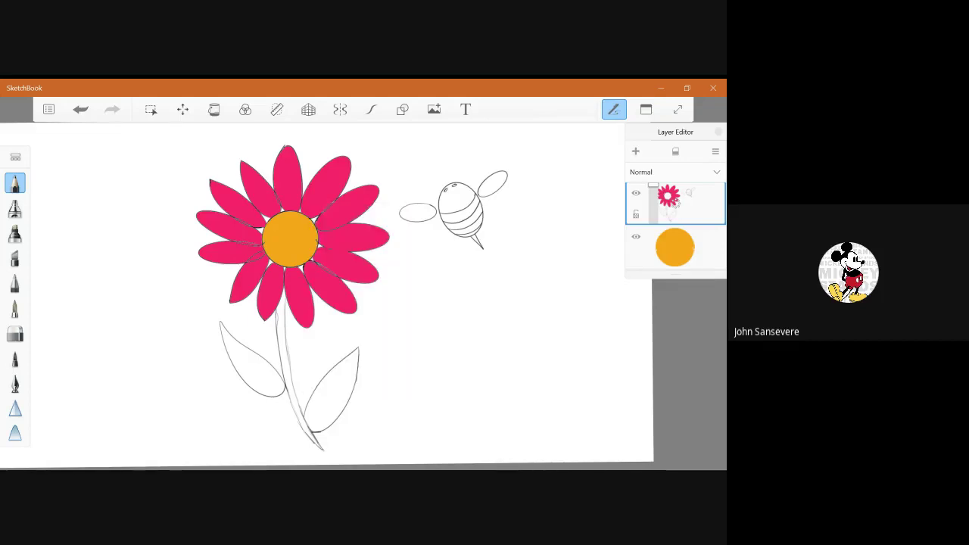
Step: Try to flood-fill the flower's stem with the green, undoing each fill and leaving the fill tool
left_click(215, 109)
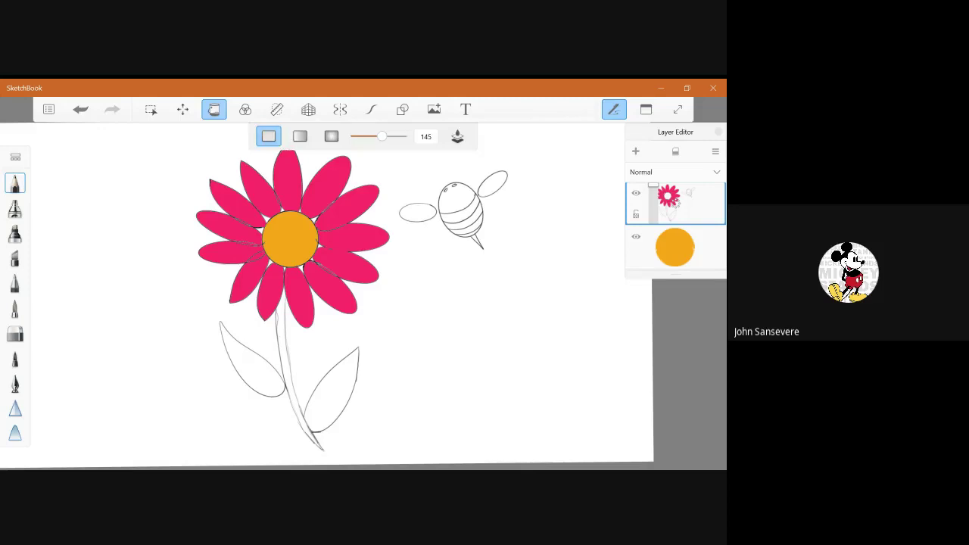
left_click(287, 355)
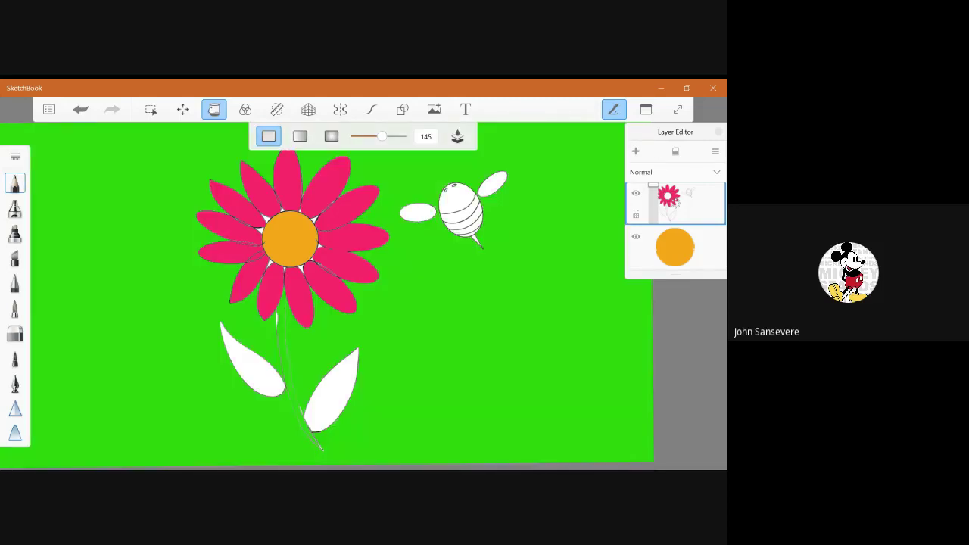
key("ctrl+z")
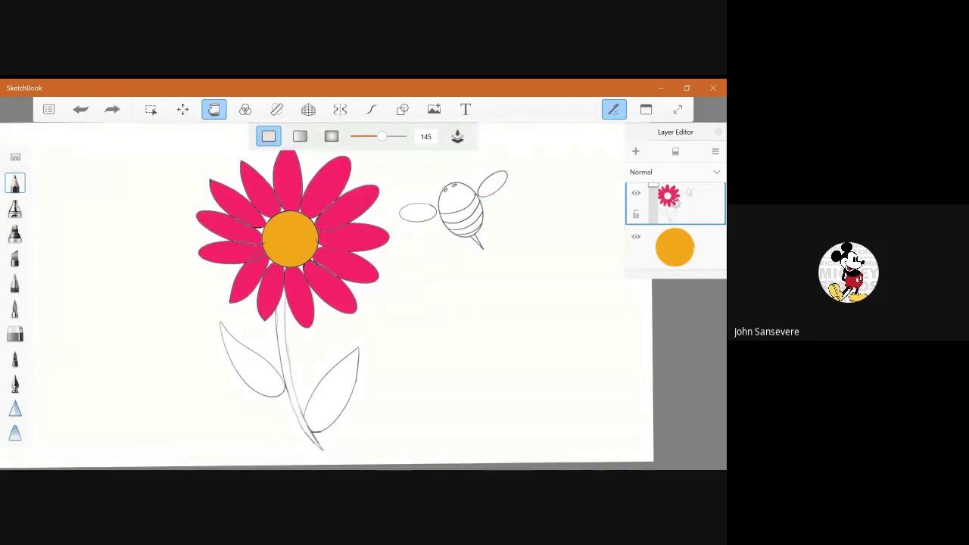
scroll(364, 295, "up", 4)
scroll(363, 296, "down", 2)
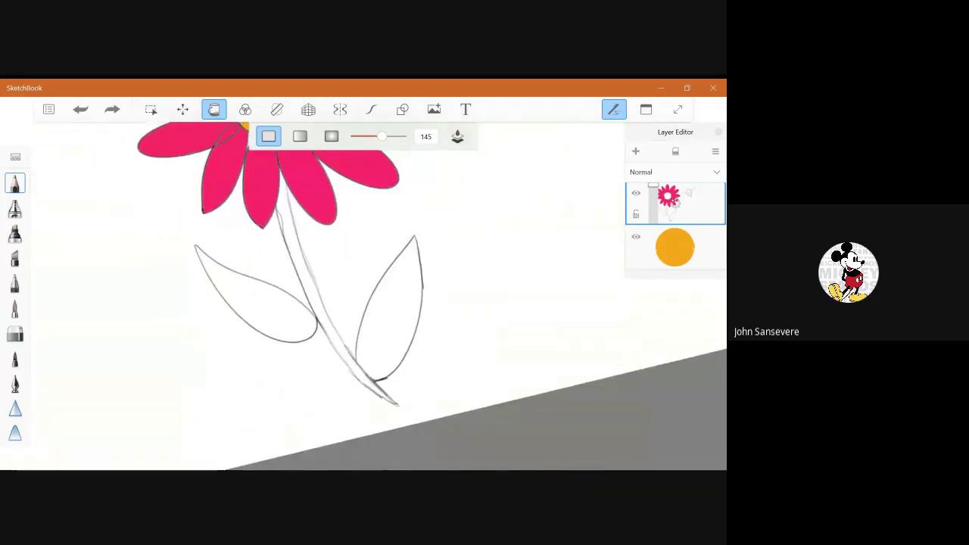
scroll(304, 235, "up", 3)
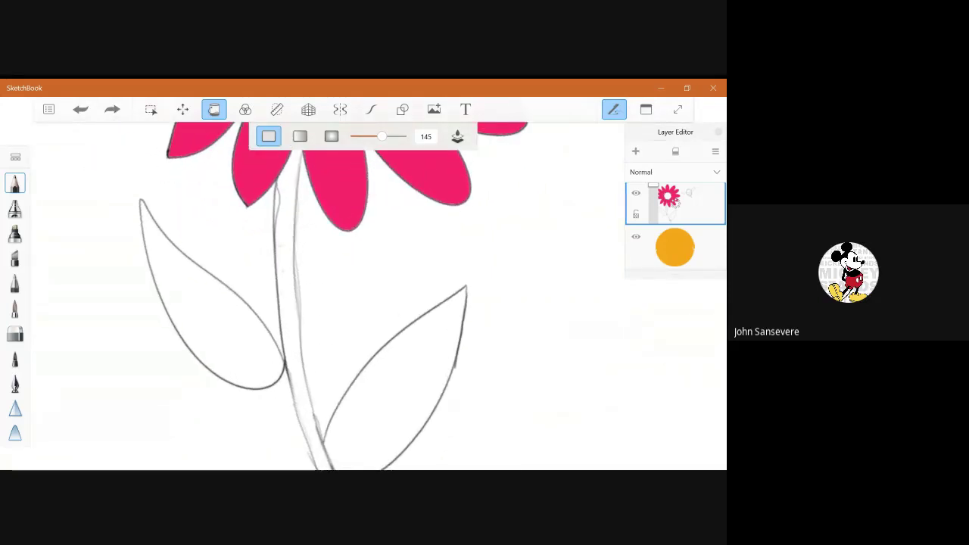
left_click(288, 288)
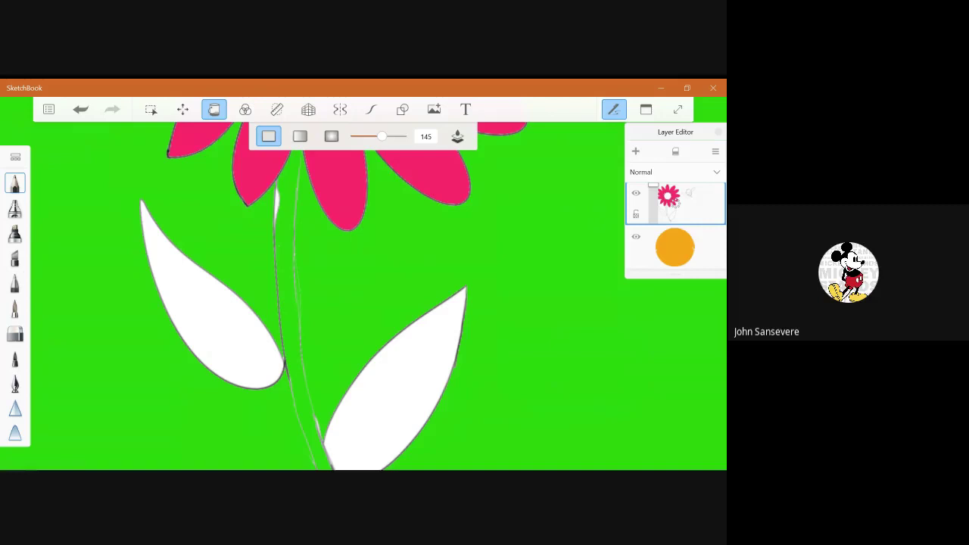
key("ctrl+z")
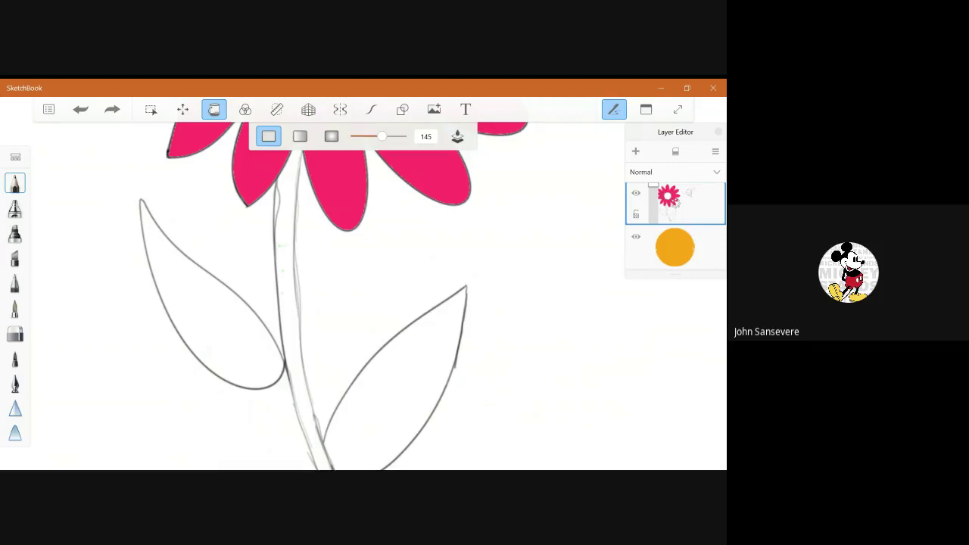
key("Escape")
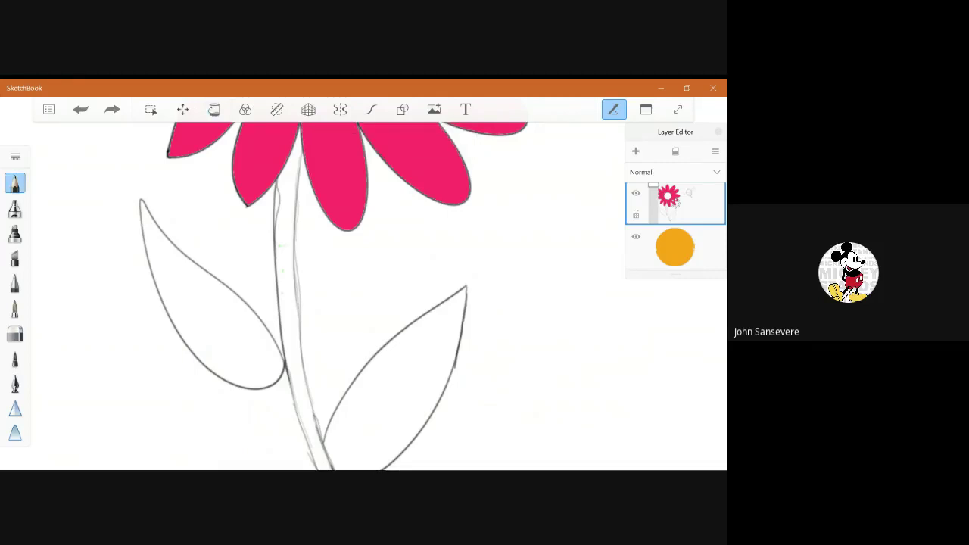
Step: Set the drawing colour to black and close the colour editor
left_click(645, 109)
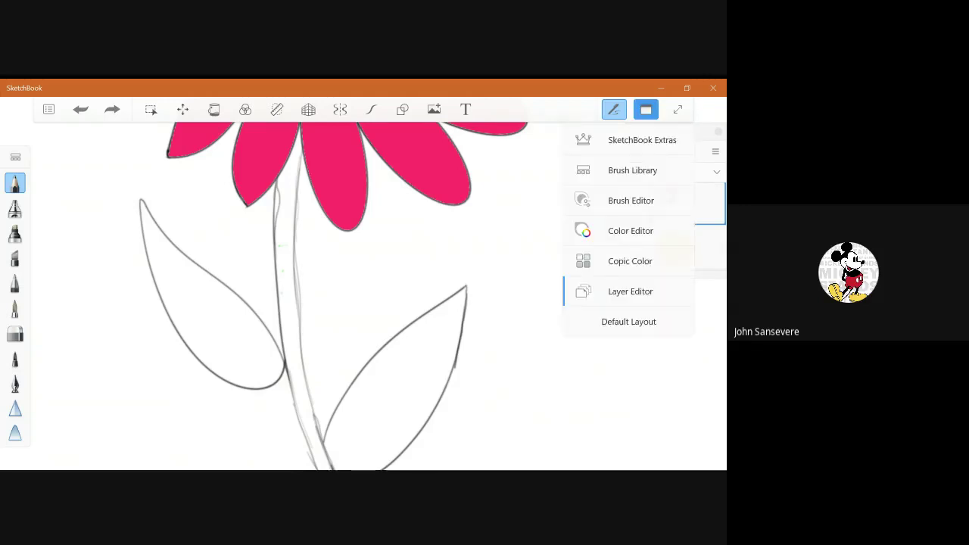
left_click(631, 230)
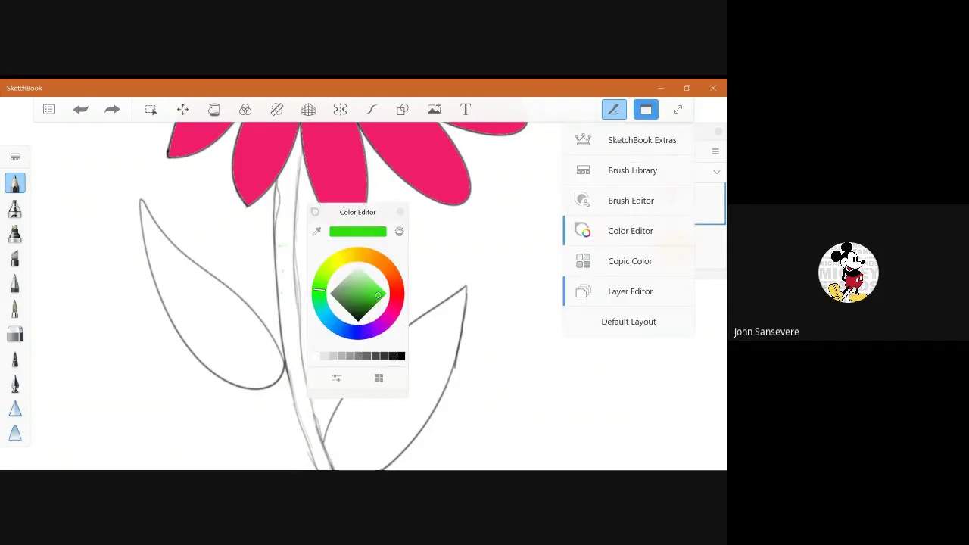
left_click(401, 356)
left_click(401, 212)
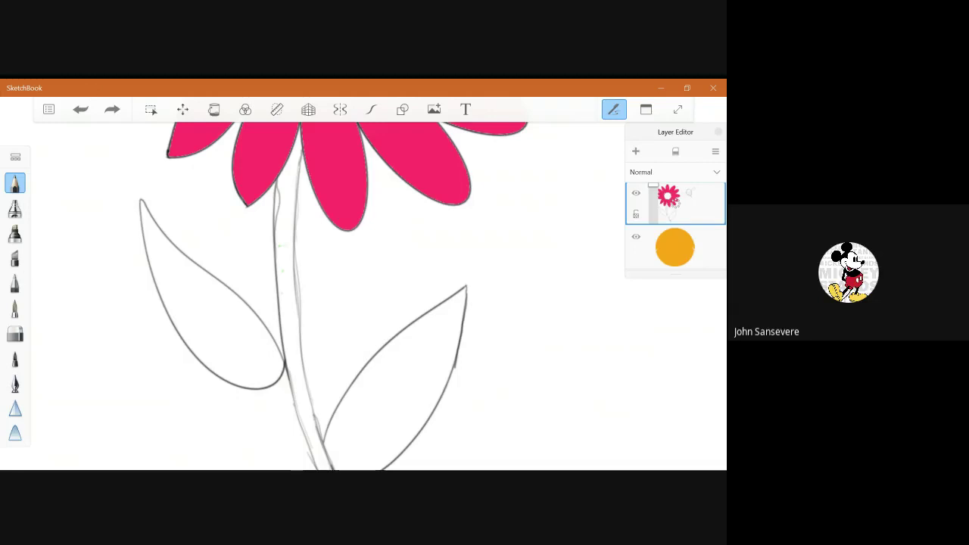
Step: Trace over the stem's right edge with the black pencil, from the petals down to the right leaf
left_click_drag(301, 151, 294, 245)
left_click_drag(295, 200, 300, 319)
left_click_drag(296, 259, 309, 398)
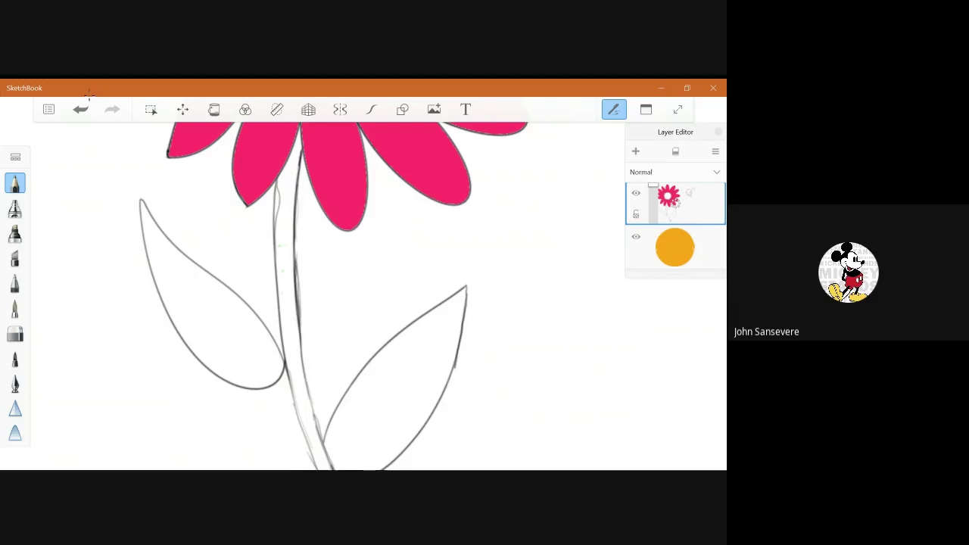
left_click_drag(303, 338, 319, 436)
left_click_drag(309, 402, 323, 439)
Step: Darken the stem's left edge with black pencil strokes and reinforce both edges down to the pointed lower end
left_click_drag(274, 181, 274, 218)
left_click_drag(273, 222, 276, 277)
left_click_drag(280, 313, 283, 339)
left_click_drag(278, 303, 284, 350)
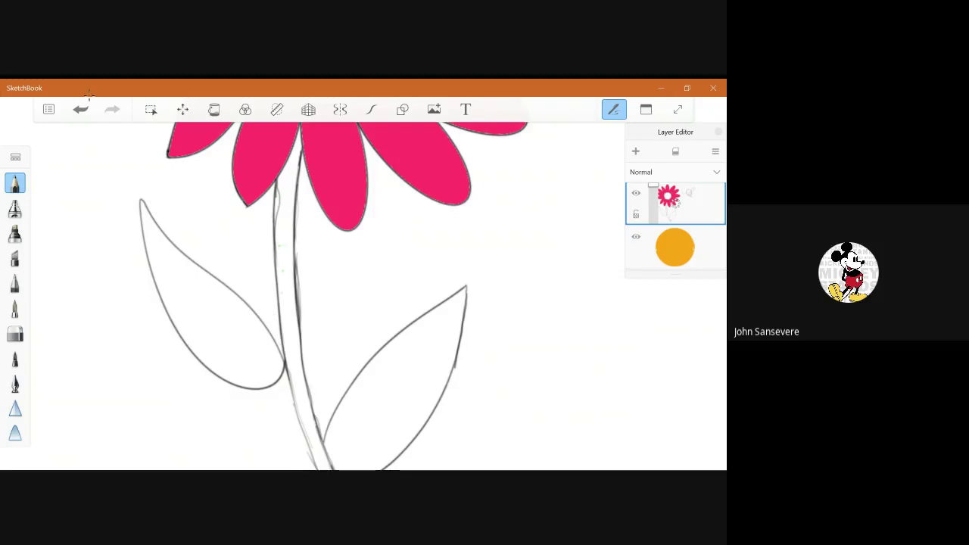
scroll(327, 295, "down", 3)
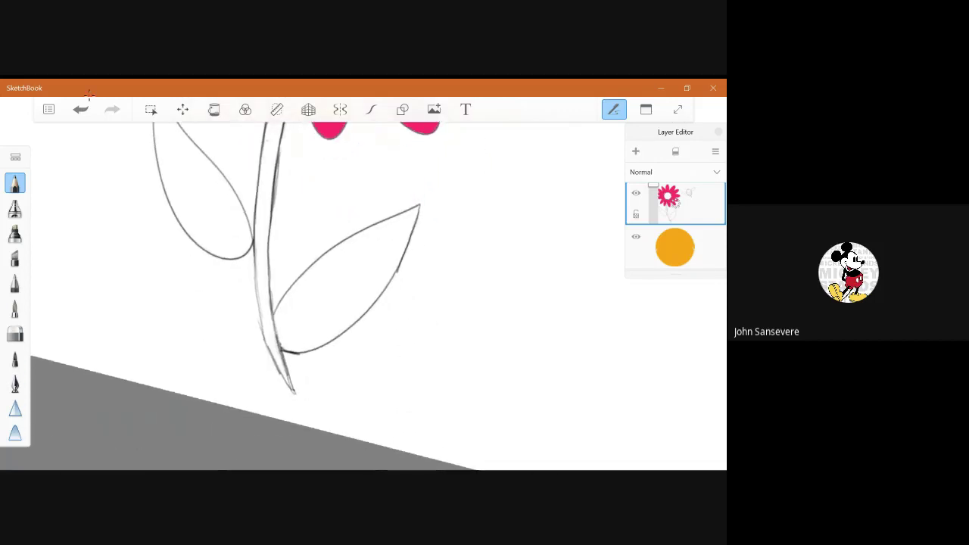
mouse_move(254, 254)
left_mouse_down()
mouse_move(265, 344)
mouse_move(281, 377)
left_mouse_up()
mouse_move(267, 342)
left_mouse_down()
mouse_move(295, 394)
mouse_move(268, 254)
left_mouse_up()
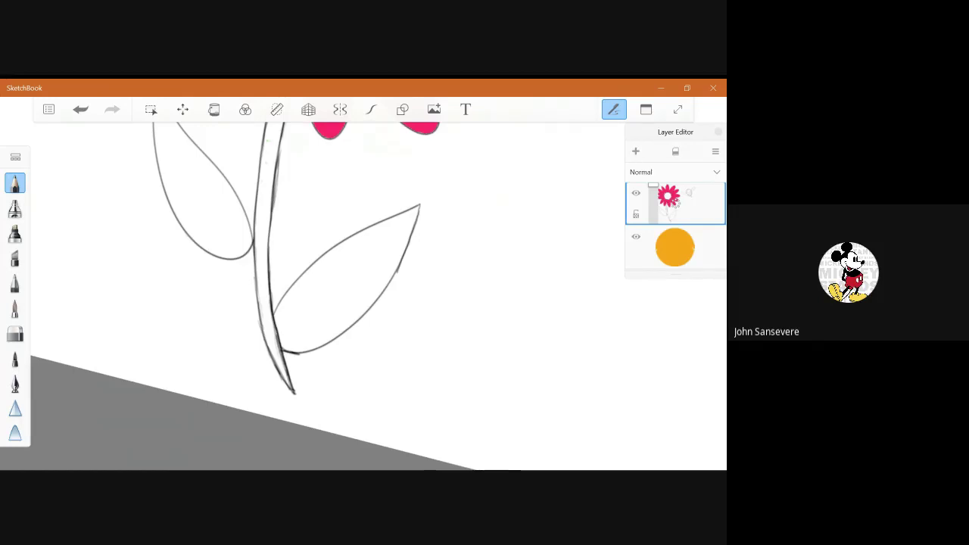
Step: Erase the stray lines and green specks inside the upper stem and thin the rough strokes along its right edge
scroll(333, 295, "down", 3)
scroll(257, 287, "down", 1)
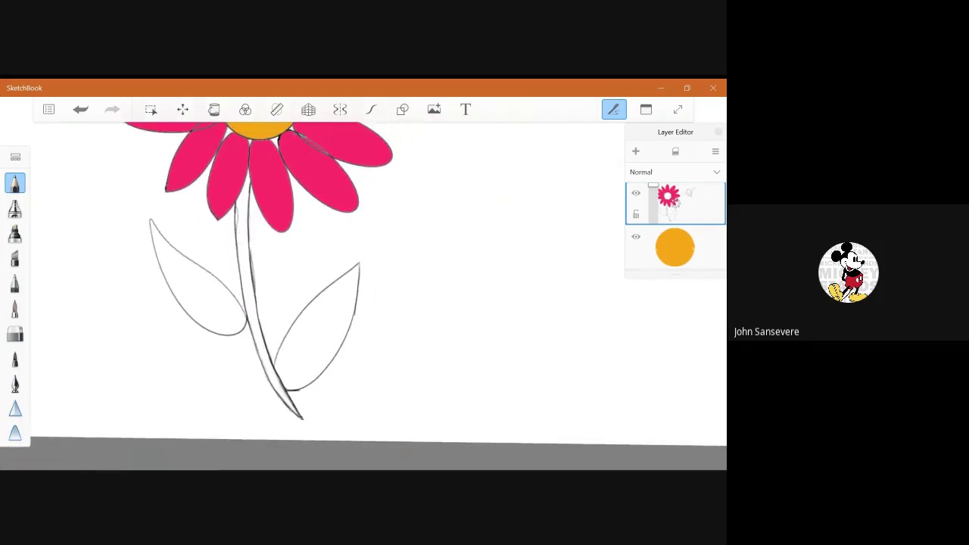
scroll(303, 295, "up", 5)
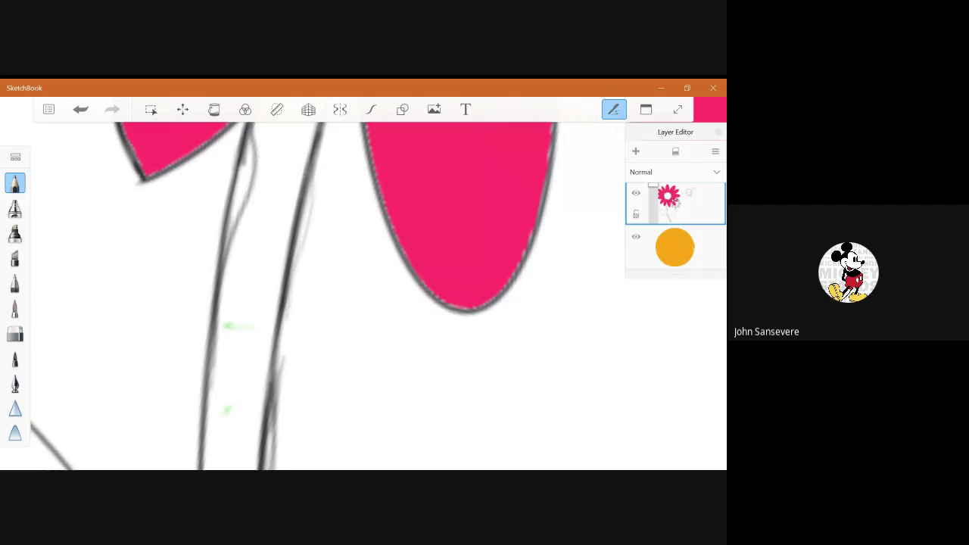
key("e")
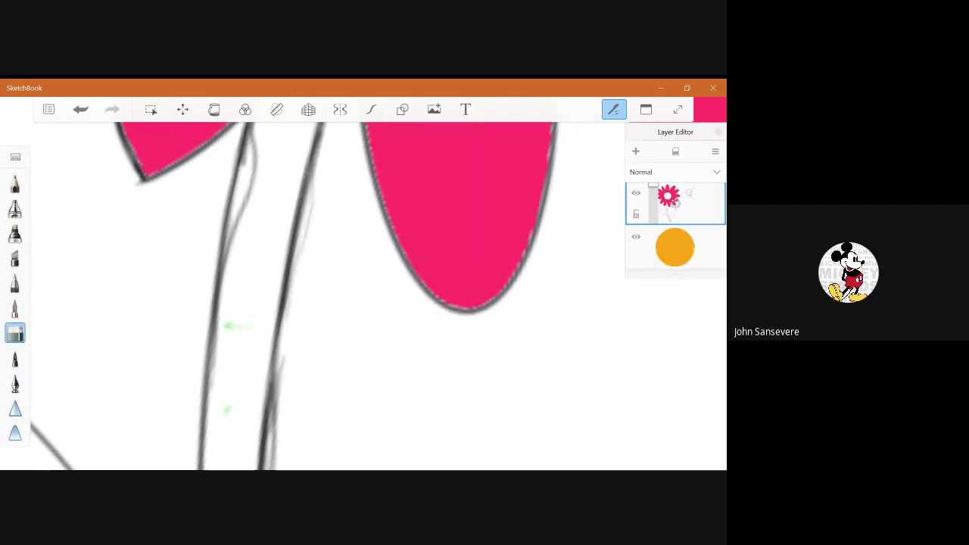
mouse_move(247, 199)
left_mouse_down()
mouse_move(248, 130)
mouse_move(239, 225)
left_mouse_up()
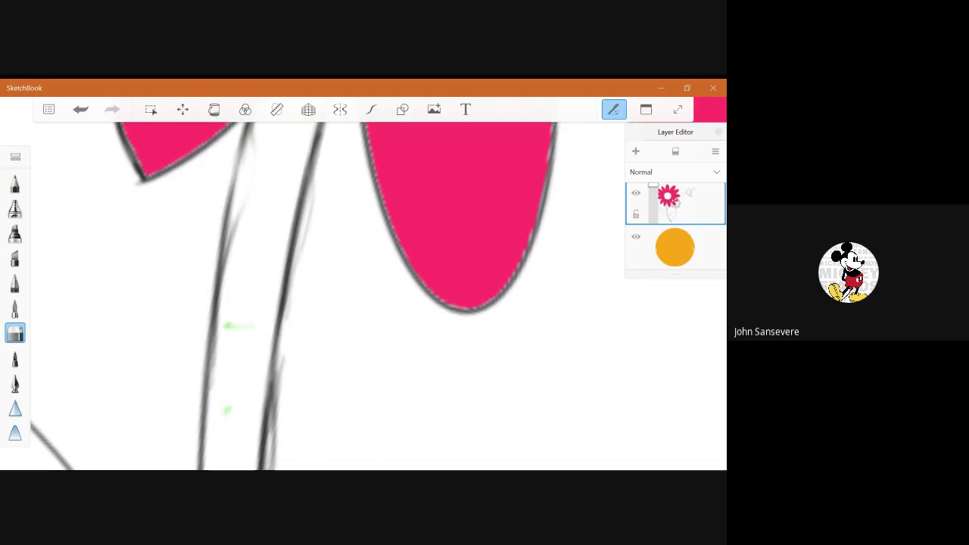
left_click_drag(227, 322, 223, 447)
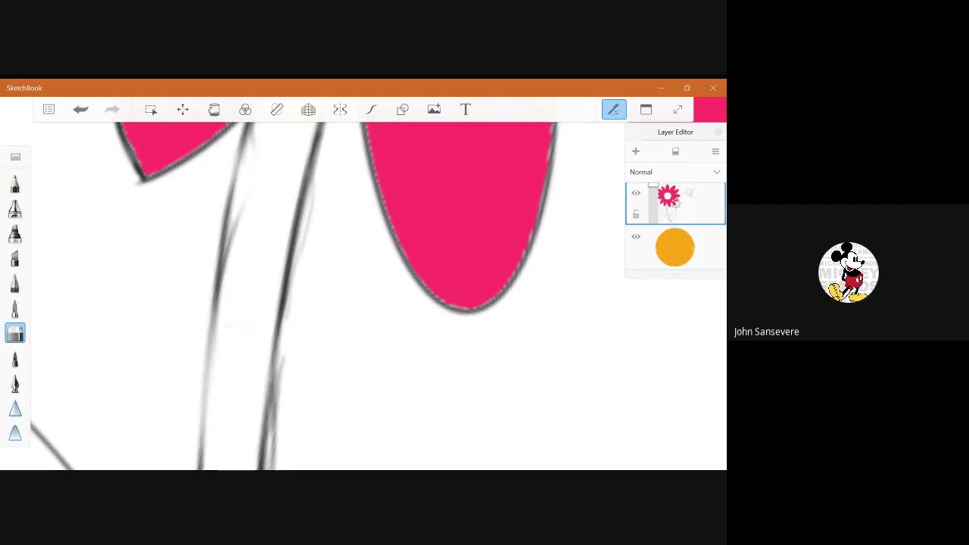
left_click_drag(310, 175, 281, 365)
left_click_drag(283, 309, 267, 430)
left_click_drag(279, 345, 264, 446)
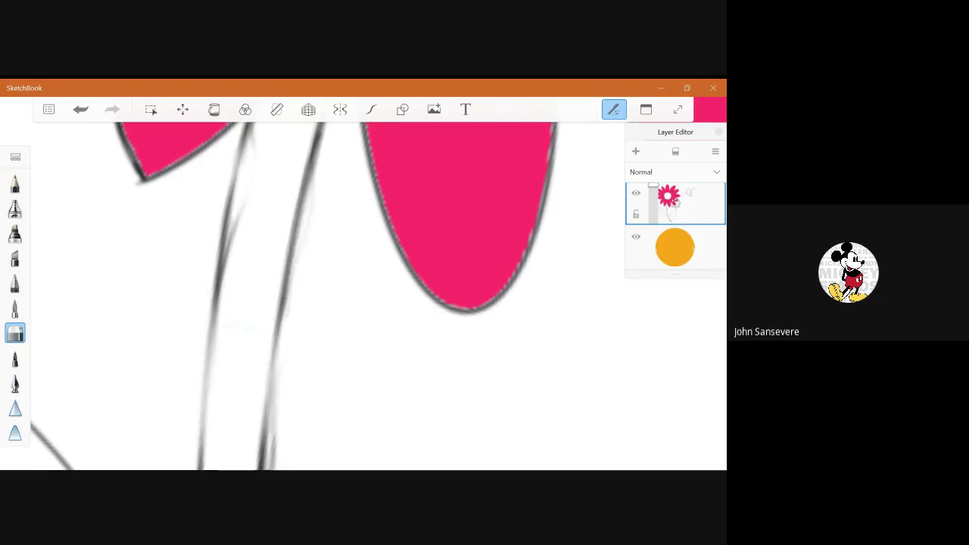
Step: Redraw the upper stem's left edge in black pencil where the eraser faded it
left_click(16, 183)
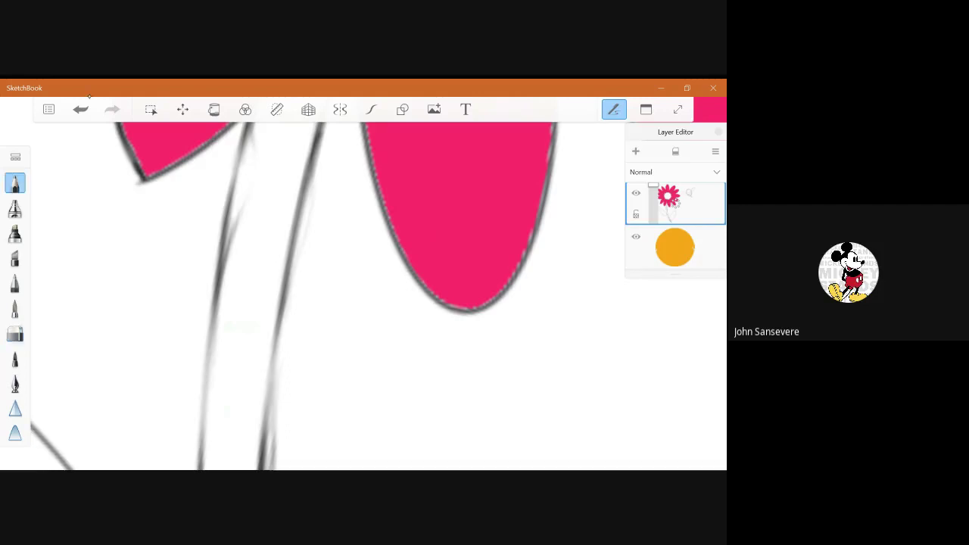
left_click_drag(244, 145, 232, 204)
left_click_drag(238, 166, 227, 227)
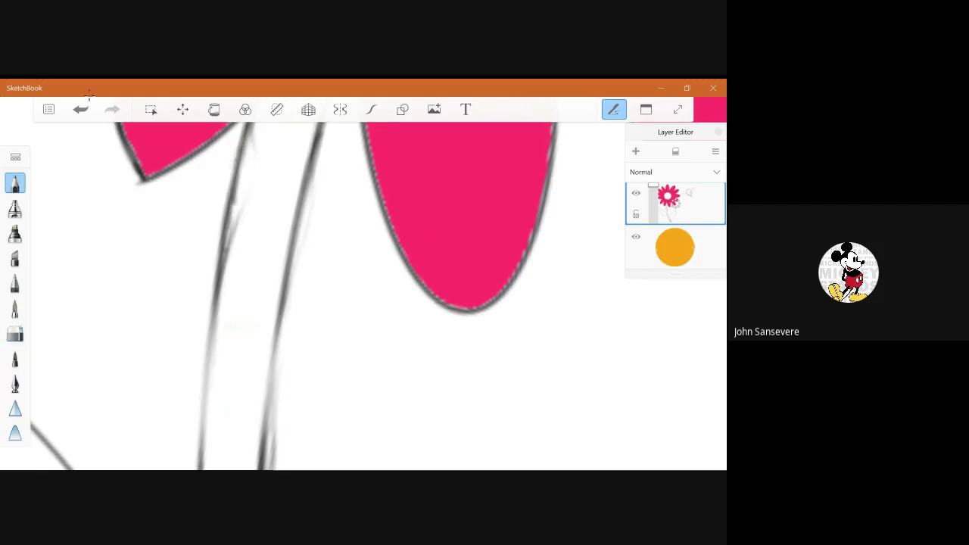
left_click_drag(213, 312, 206, 404)
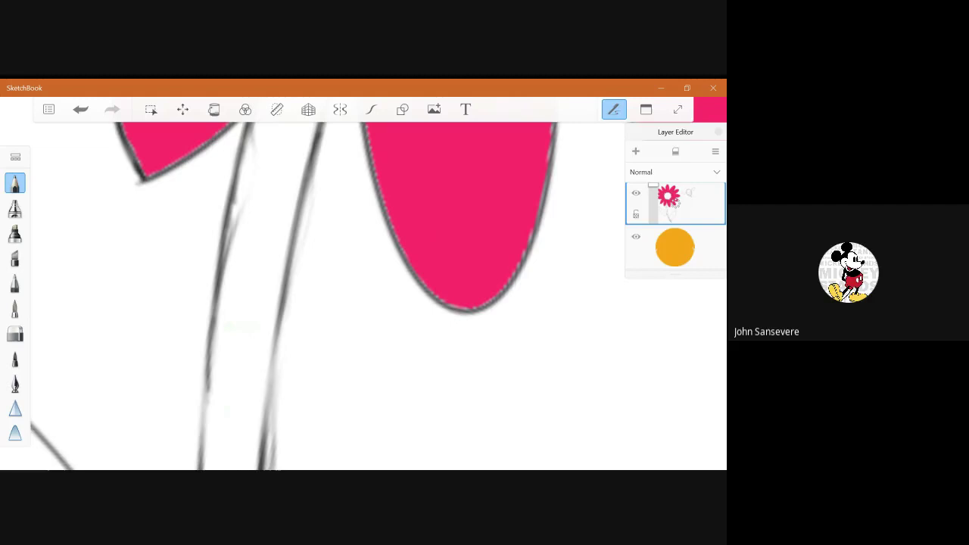
left_click_drag(209, 365, 199, 454)
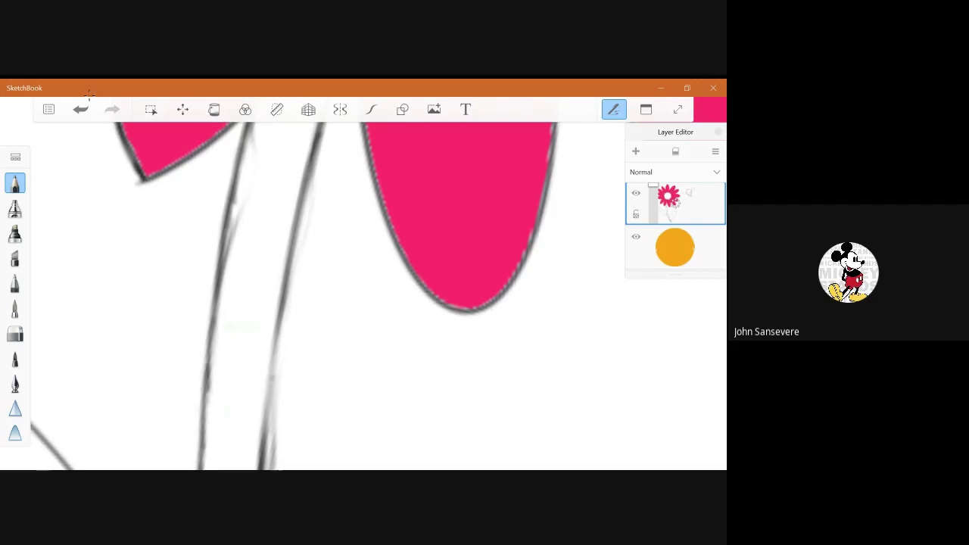
Step: Darken the upper stem's right edge with black pencil strokes, from the petals downward
left_click_drag(282, 325, 266, 423)
left_click_drag(279, 342, 262, 445)
left_click_drag(287, 289, 270, 389)
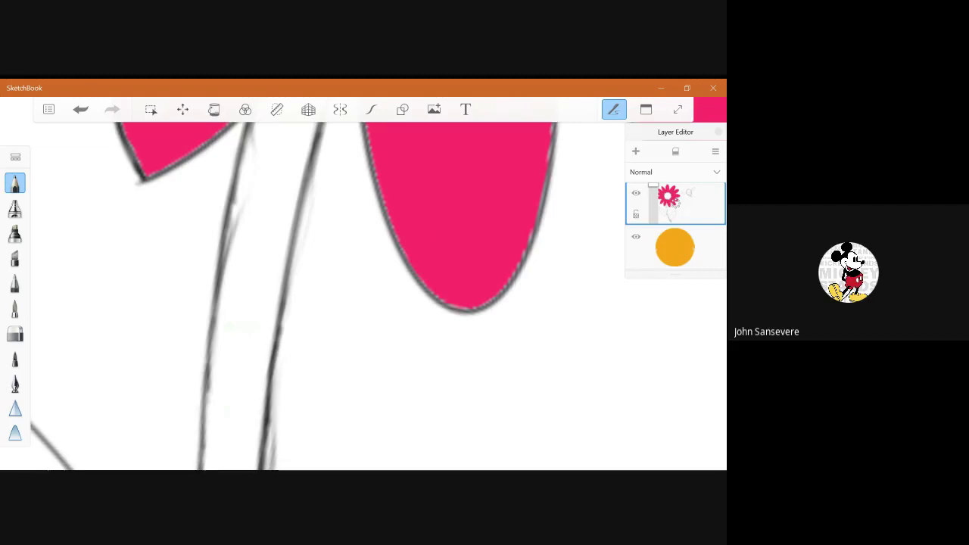
left_click_drag(280, 339, 295, 244)
left_click_drag(277, 352, 299, 227)
left_click_drag(285, 283, 318, 149)
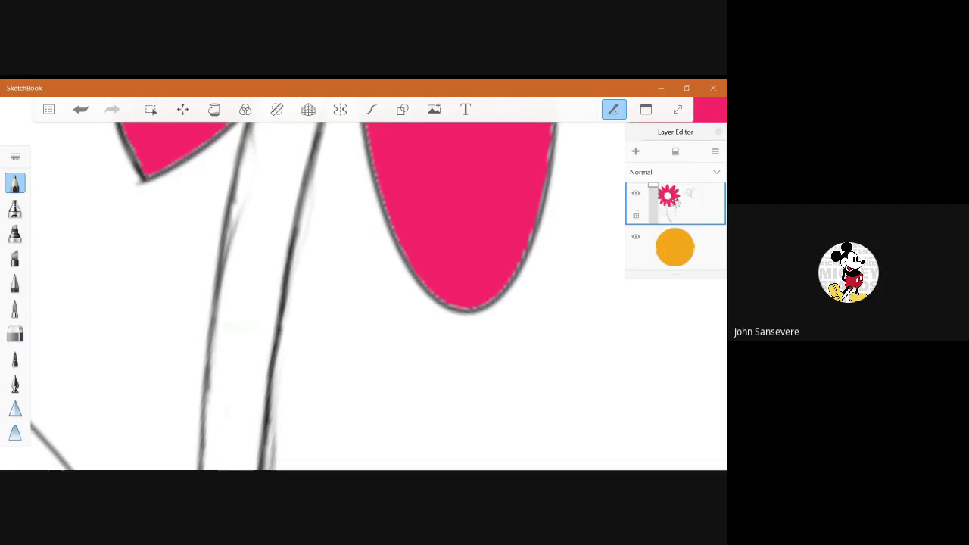
Step: Choose a bright green and flood-fill the stem and both leaves with solid colour
scroll(325, 295, "down", 5)
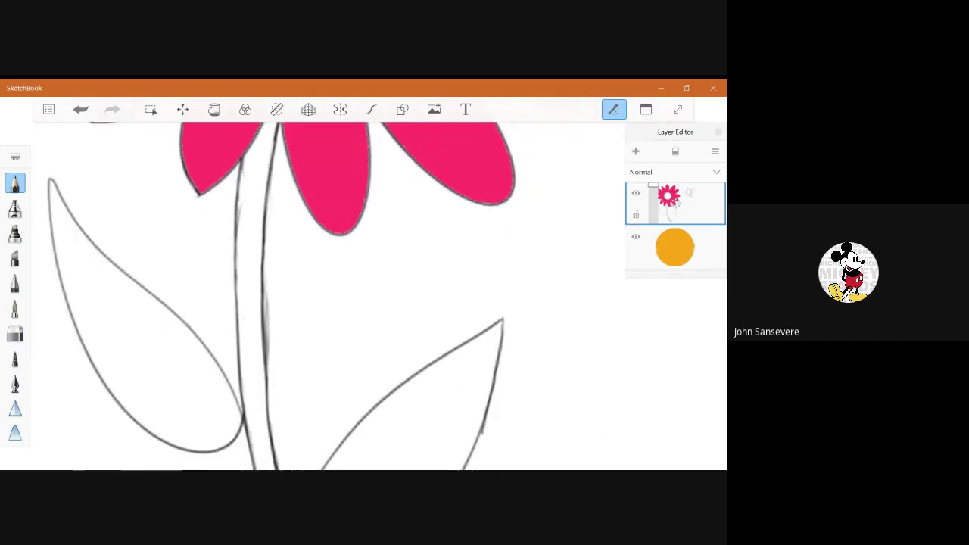
scroll(196, 318, "down", 3)
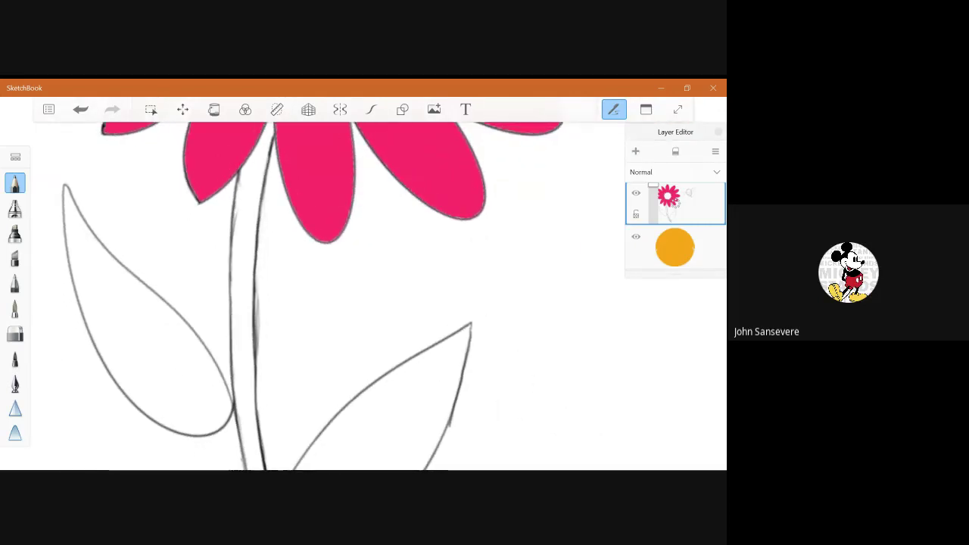
left_click(645, 110)
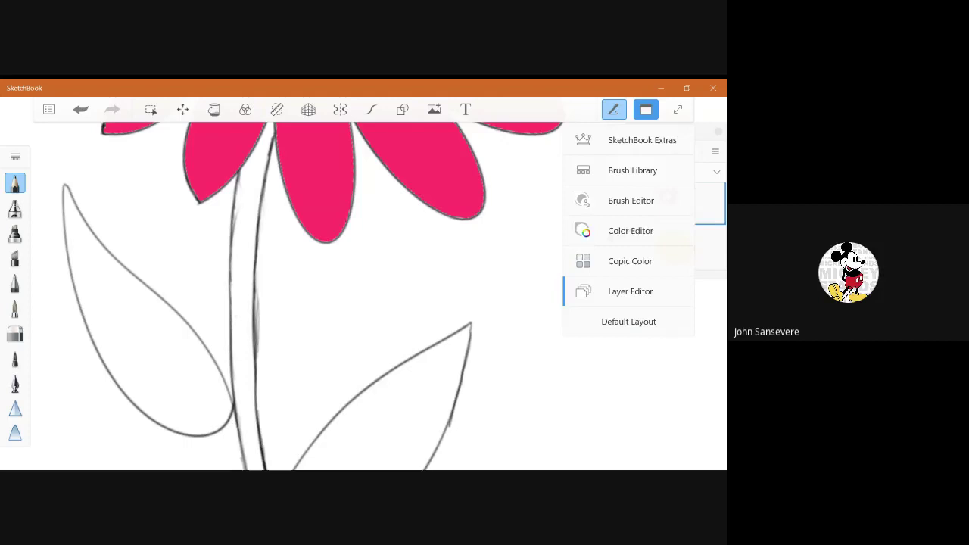
left_click(630, 231)
left_click(630, 291)
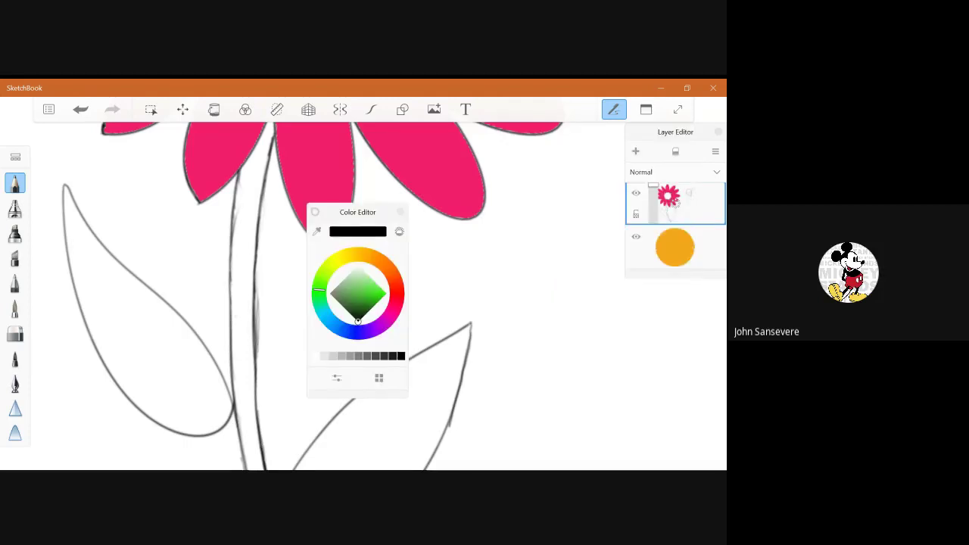
left_click(378, 293)
left_click(401, 212)
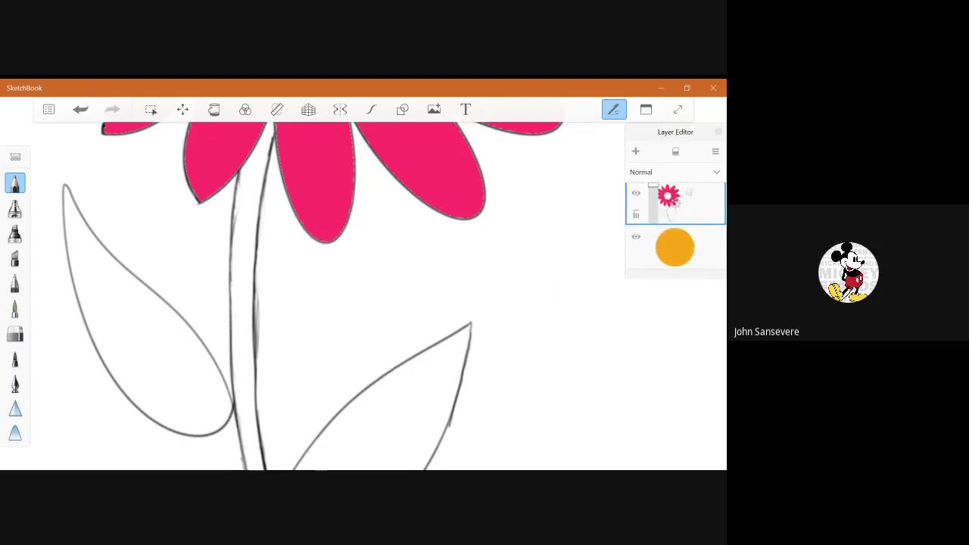
left_click(213, 109)
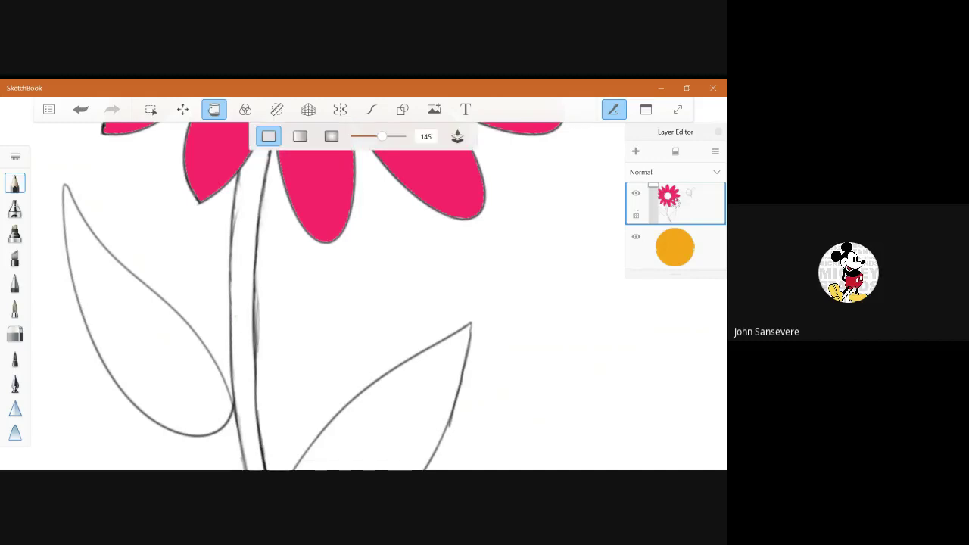
left_click(244, 315)
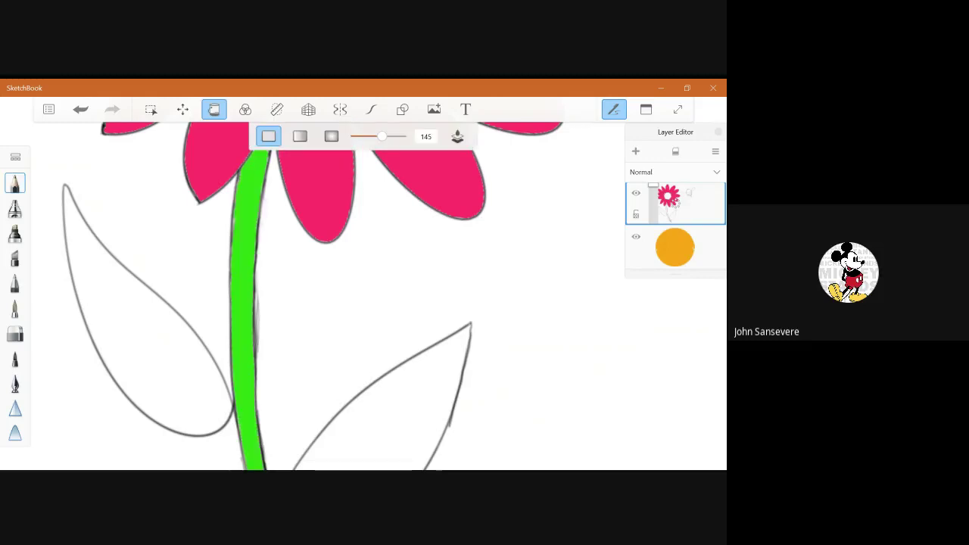
left_click(144, 326)
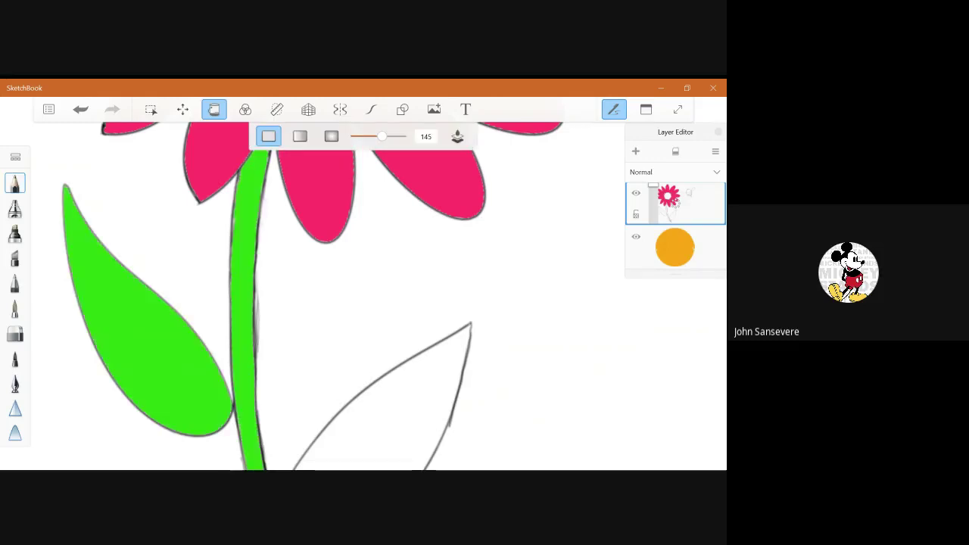
left_click(393, 393)
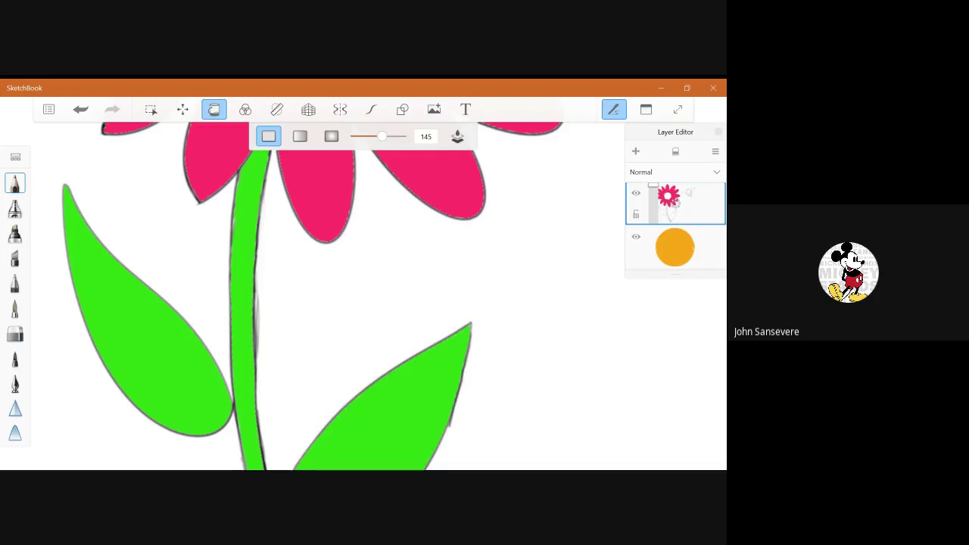
left_click(364, 303)
scroll(364, 303, "down", 2)
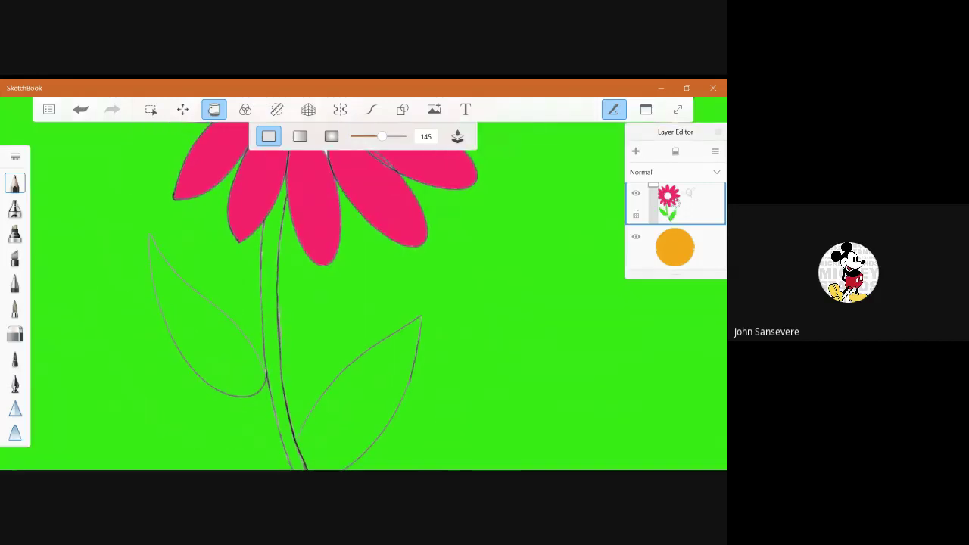
left_click(80, 109)
key("ctrl+z")
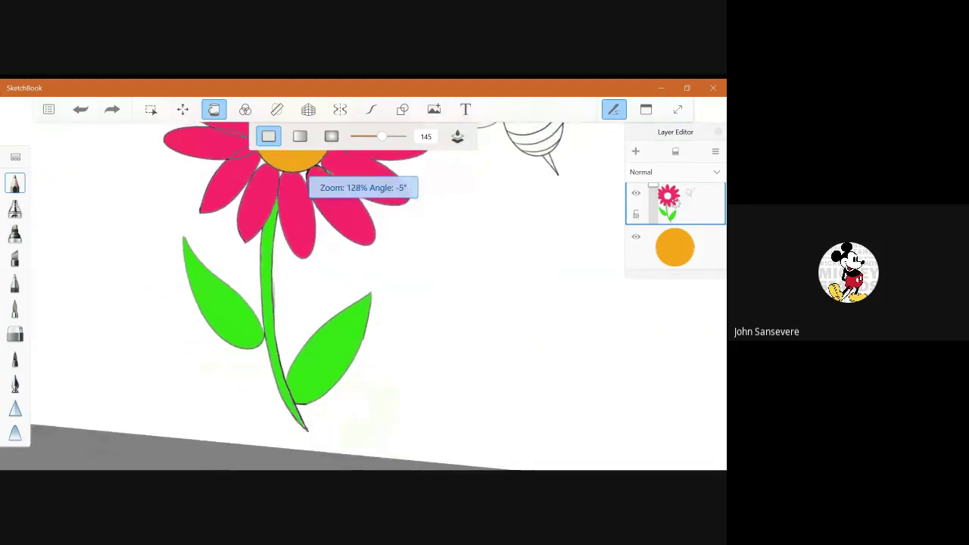
Step: Choose a bright yellow and flood-fill the bee's head and alternate body stripes, including the lowest one
scroll(318, 334, "up", 1)
scroll(318, 333, "down", 2)
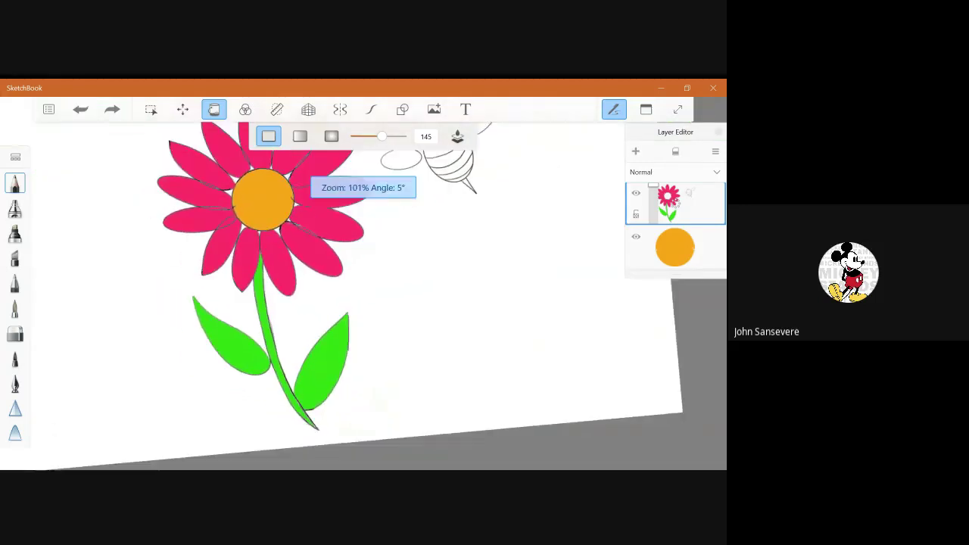
scroll(318, 303, "down", 2)
scroll(317, 303, "up", 2)
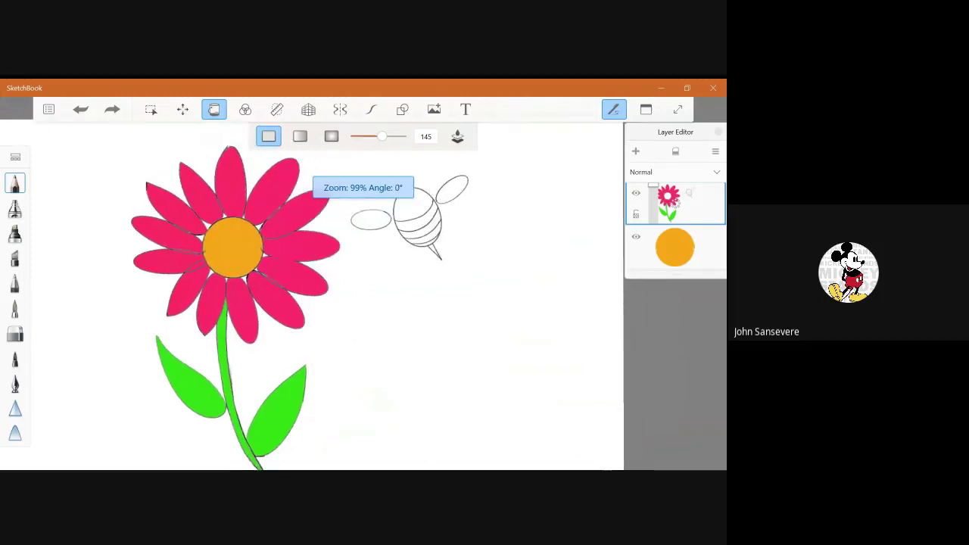
scroll(417, 223, "up", 4)
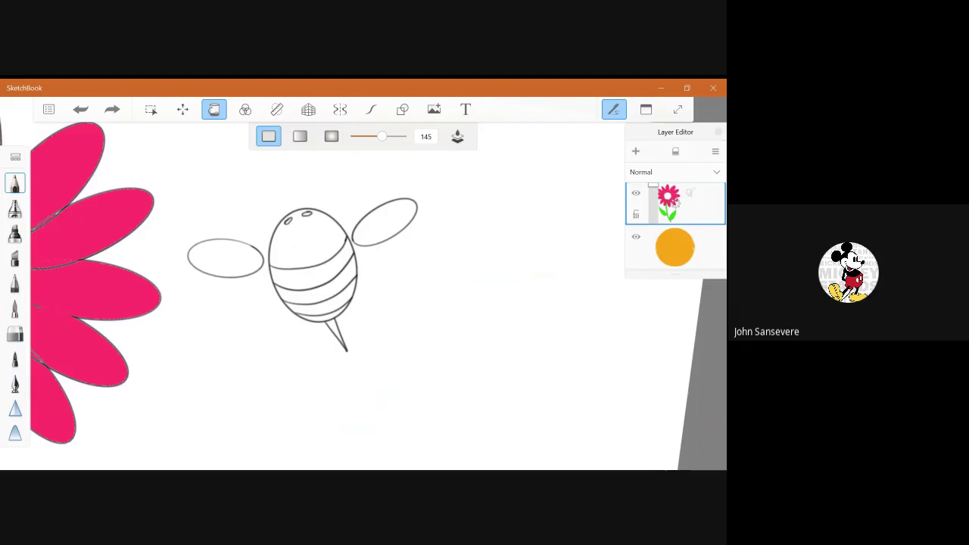
left_click(646, 109)
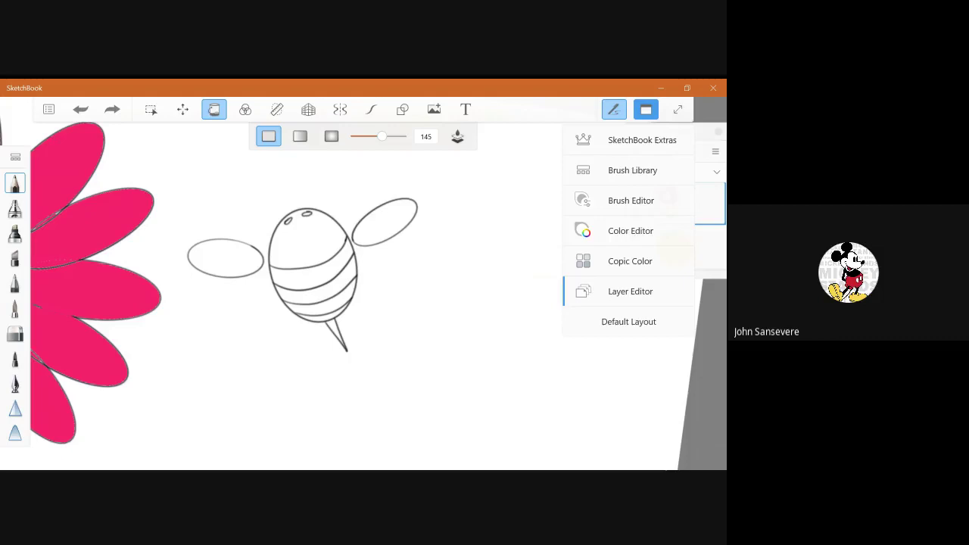
left_click(630, 230)
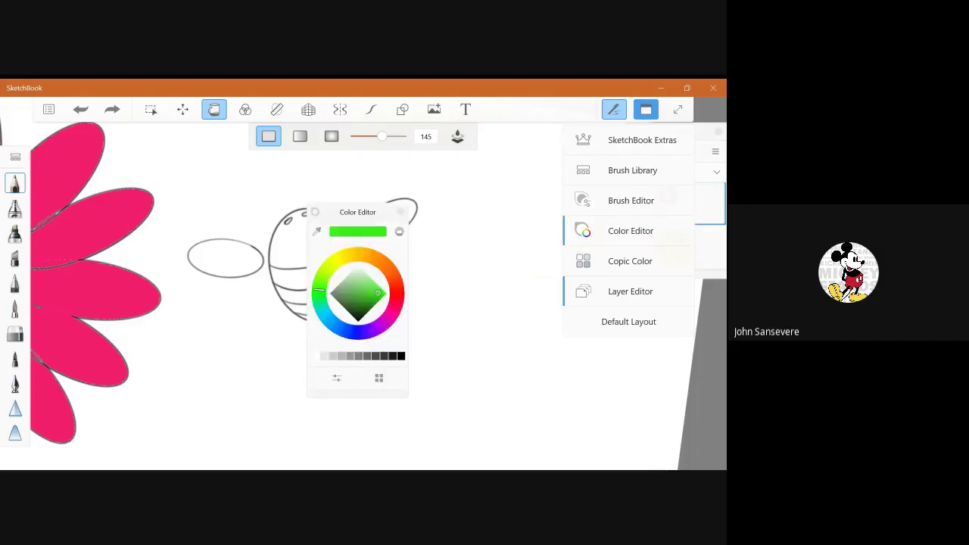
left_click(339, 259)
left_click(339, 259)
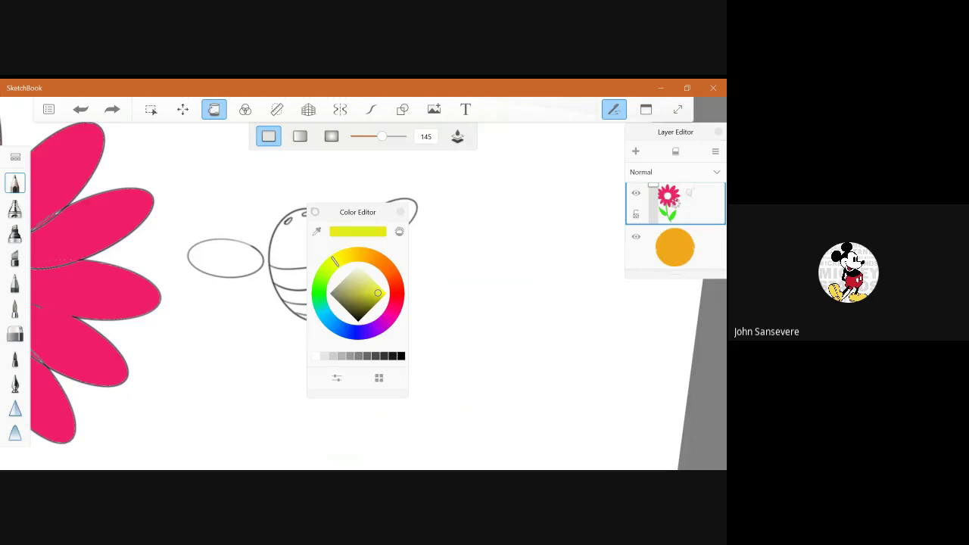
left_click(335, 261)
left_click(382, 295)
key("c")
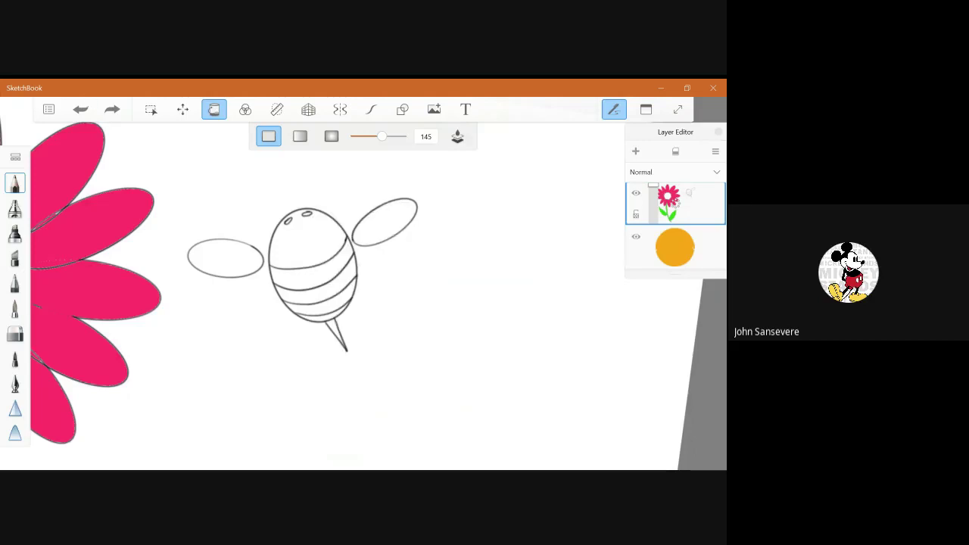
left_click(308, 242)
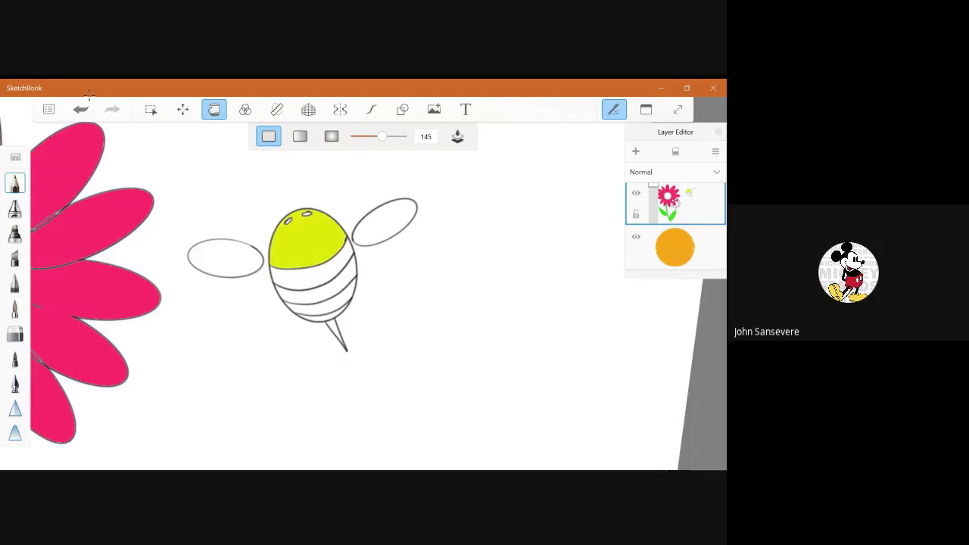
left_click(317, 288)
left_click(322, 314)
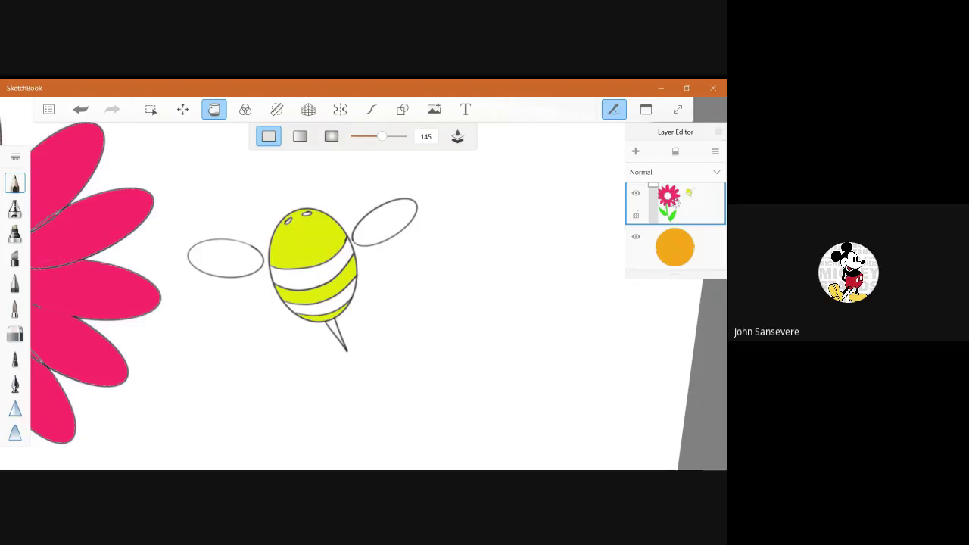
Step: Switch the fill colour to black and fill the bee's two remaining stripes, both eyes and the stinger
left_click(646, 110)
left_click(630, 231)
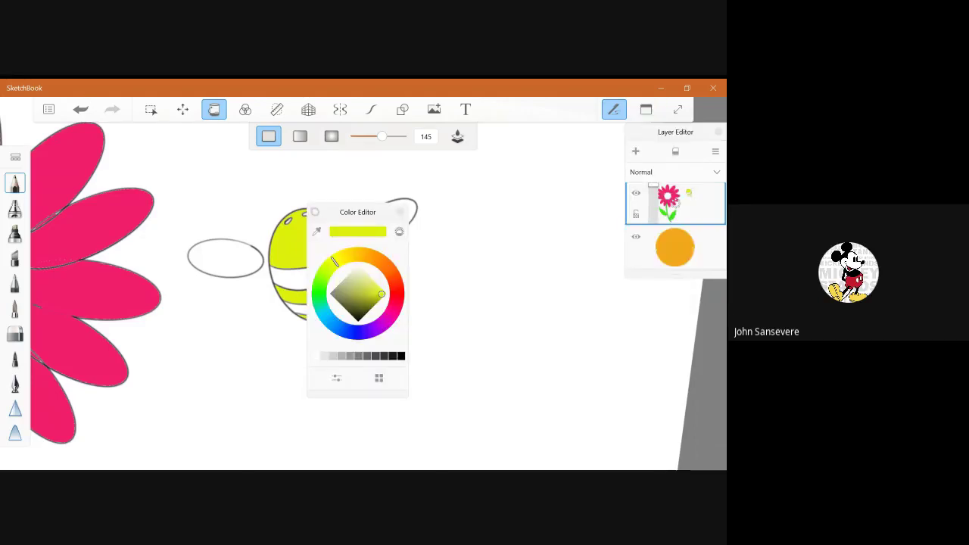
left_click(358, 321)
left_click(400, 212)
left_click(312, 271)
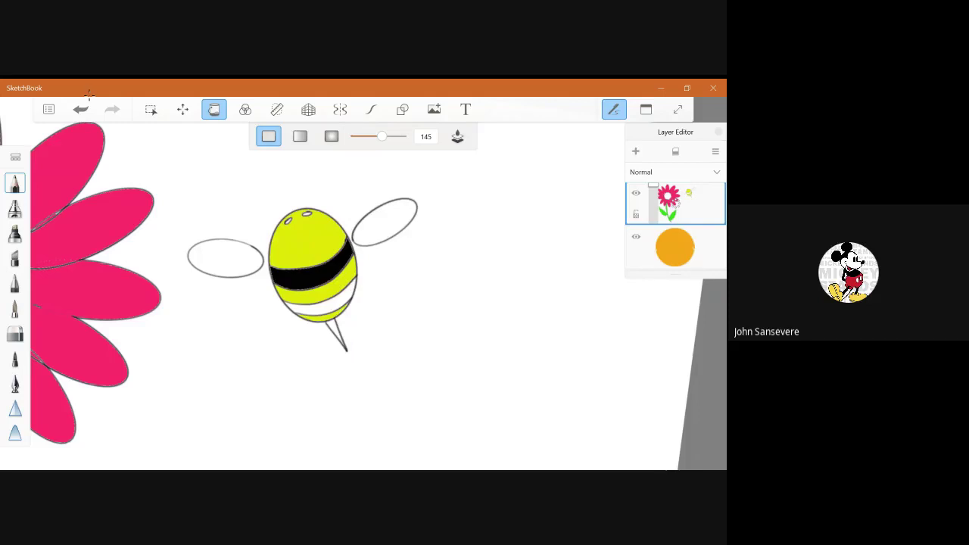
left_click(317, 307)
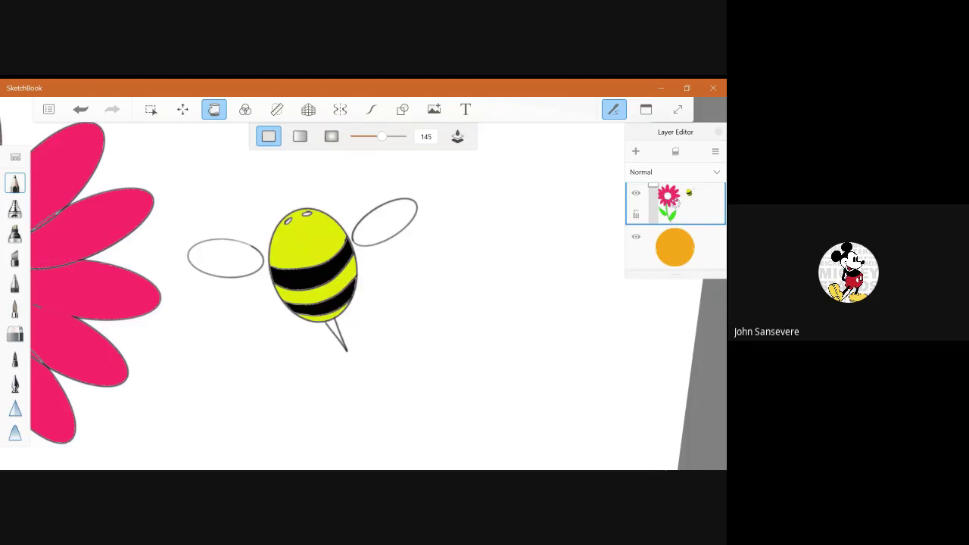
left_click(308, 214)
left_click(287, 221)
left_click(336, 331)
Step: Choose a light grey and flood-fill both of the bee's wings
left_click(646, 109)
left_click(630, 230)
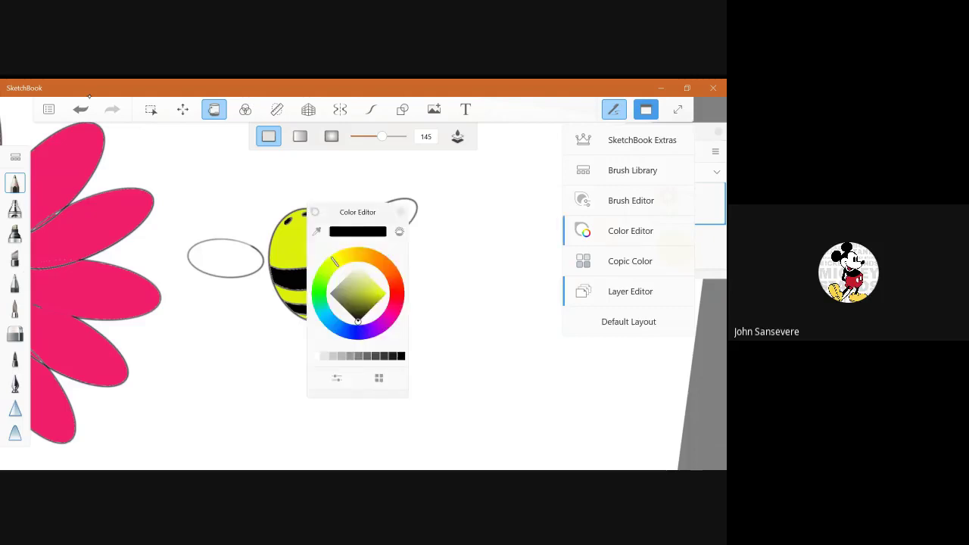
left_click(347, 276)
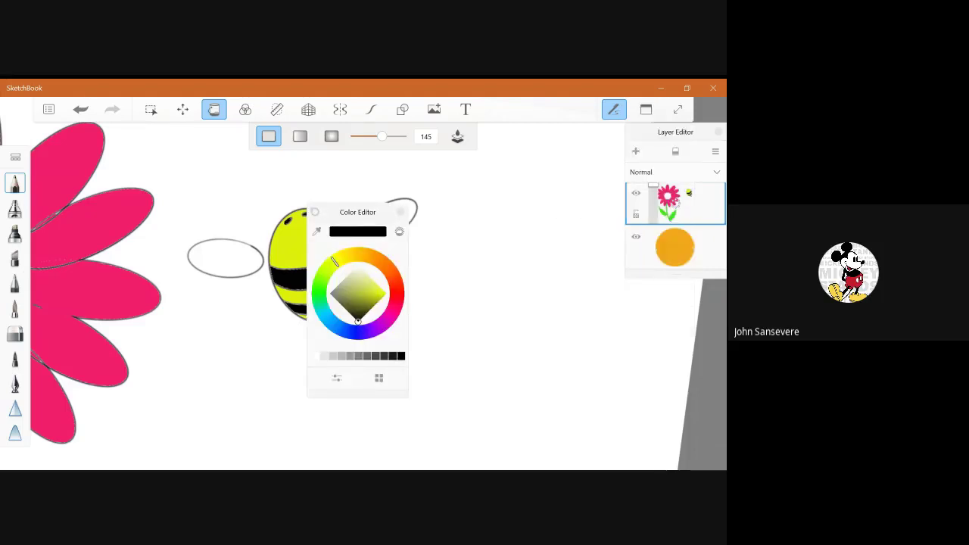
left_click(346, 276)
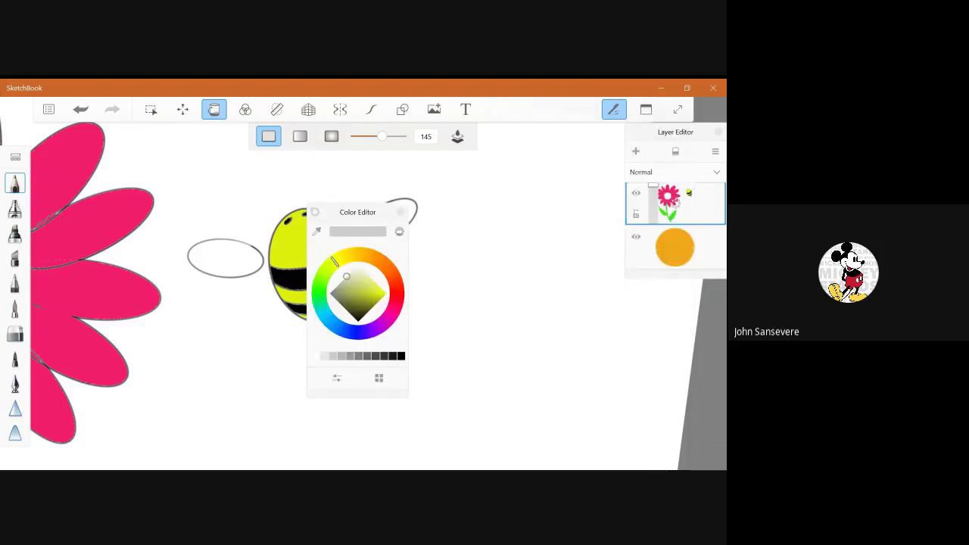
left_click(400, 212)
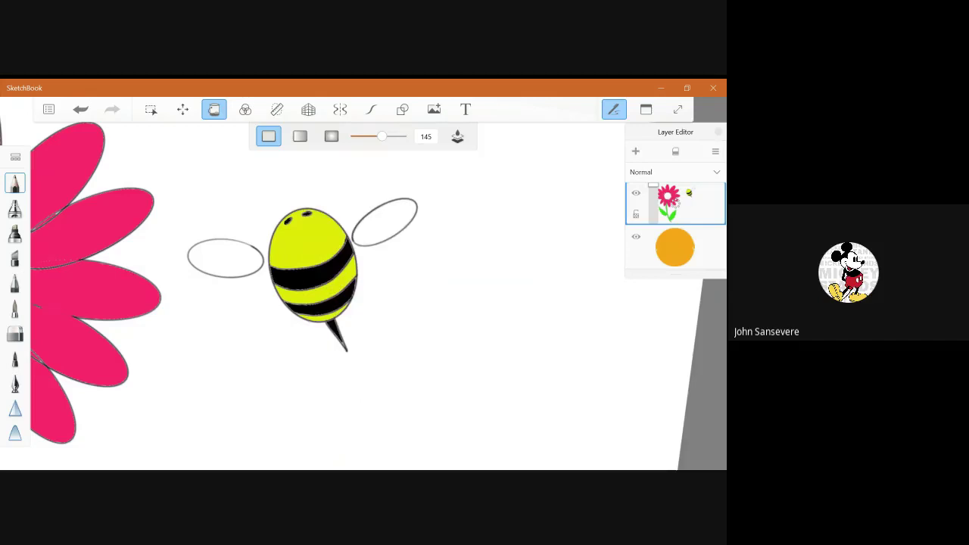
left_click(385, 222)
left_click(225, 258)
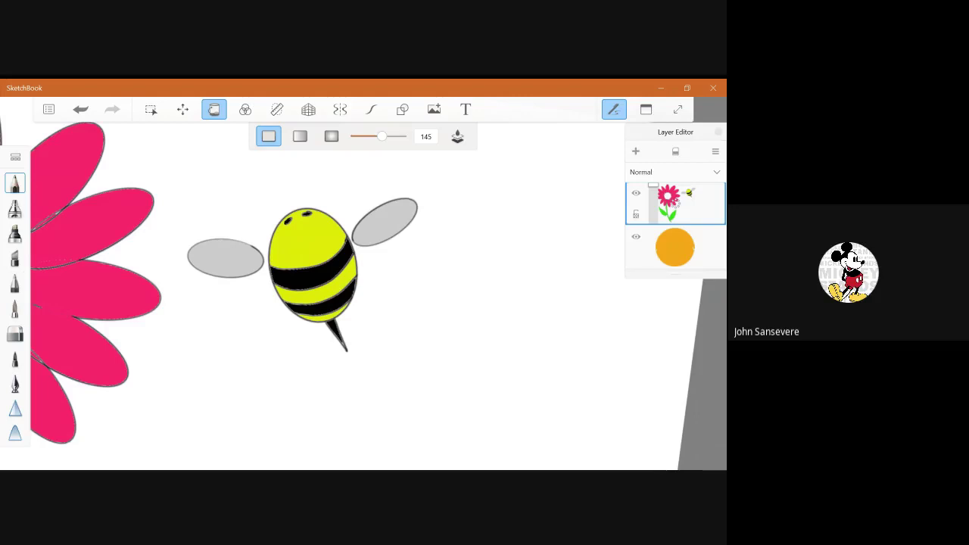
scroll(363, 295, "down", 5)
left_click(80, 109)
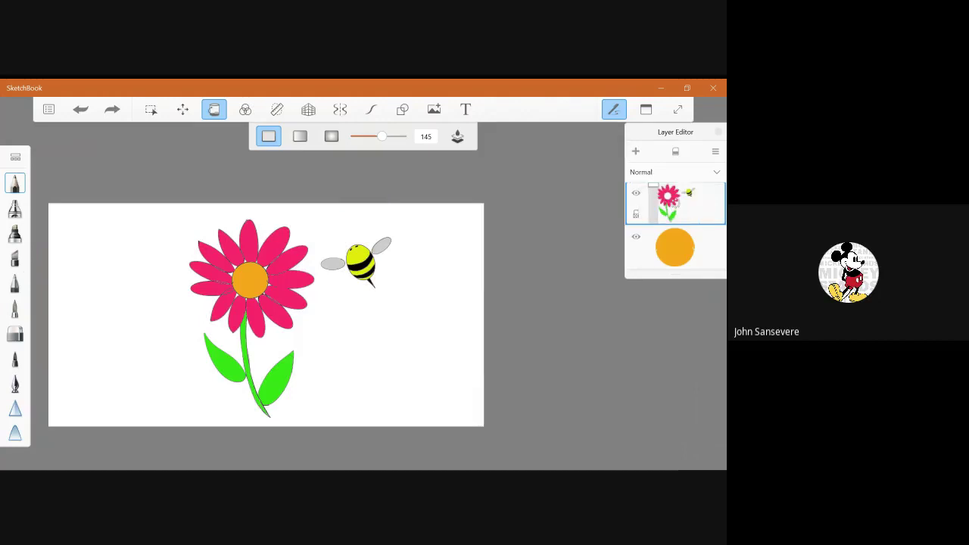
scroll(266, 314, "up", 3)
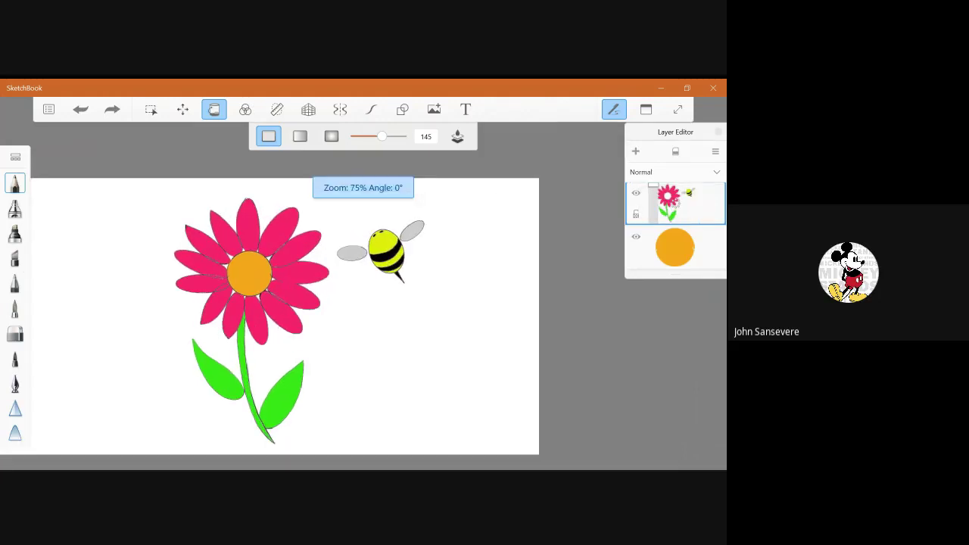
scroll(272, 334, "up", 1)
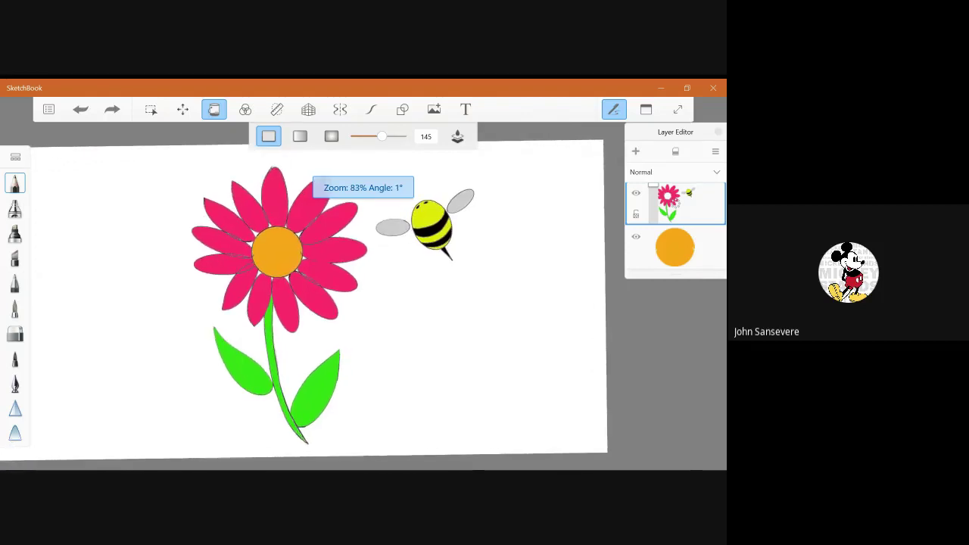